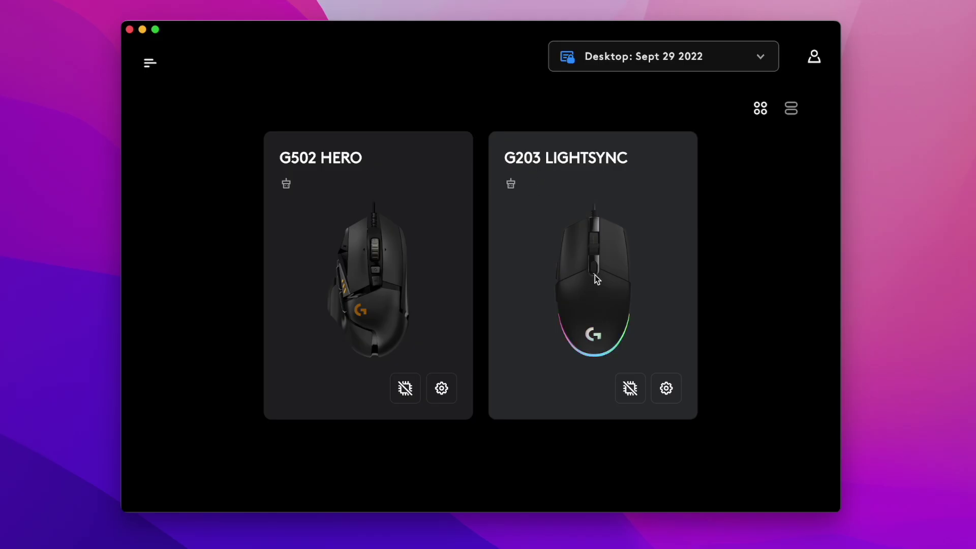
Select the G203 LIGHTSYNC mouse and go to its lighting settings
left_click(606, 305)
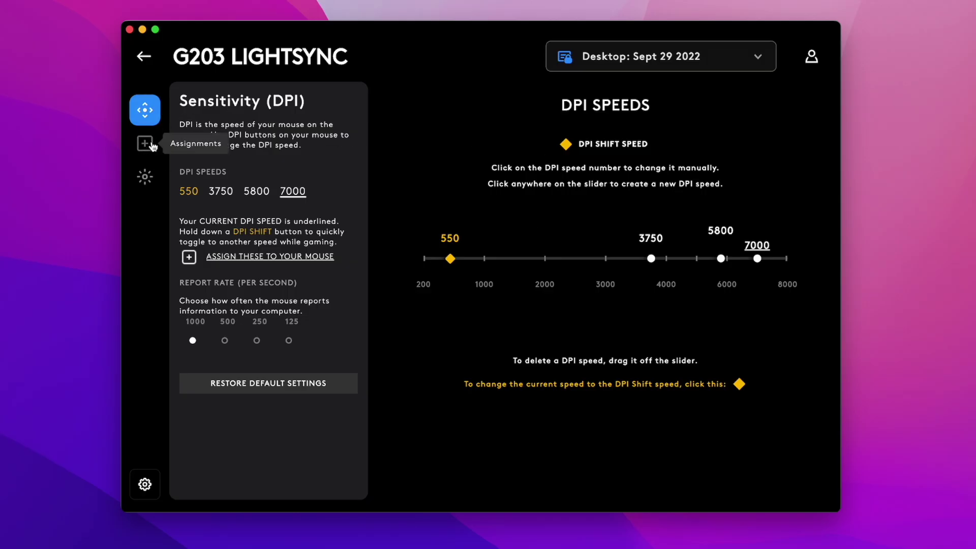
left_click(145, 181)
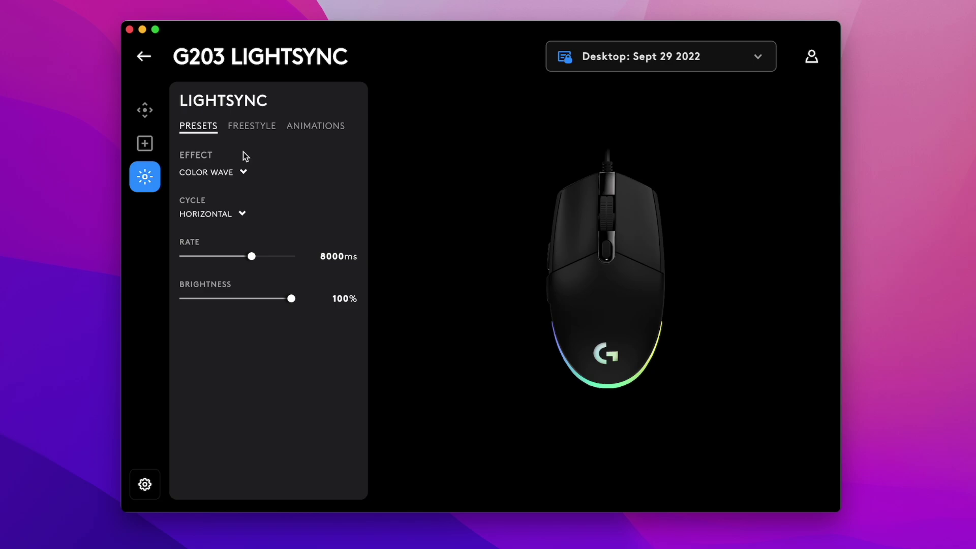
Turn the mouse lighting off, then set the effect to Fixed
left_click(192, 129)
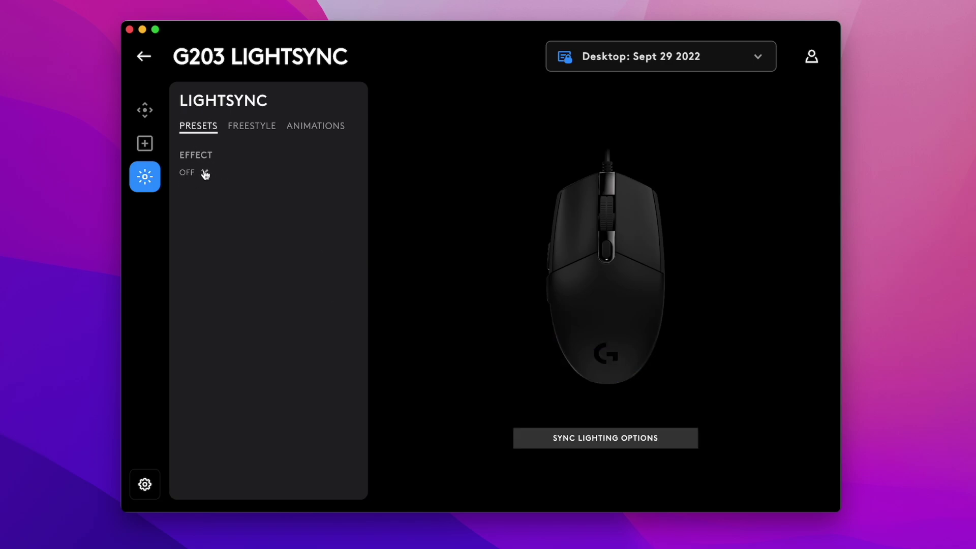
left_click(208, 175)
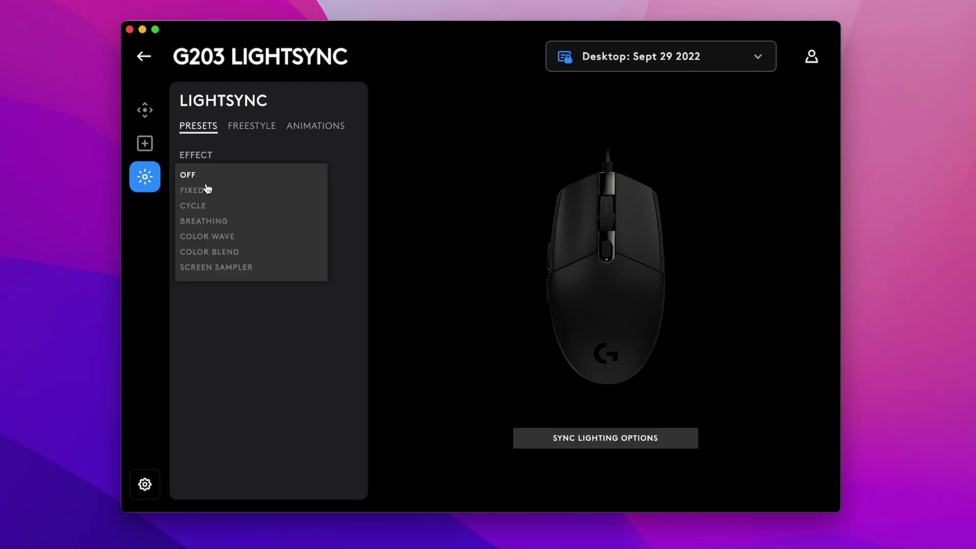
left_click(193, 191)
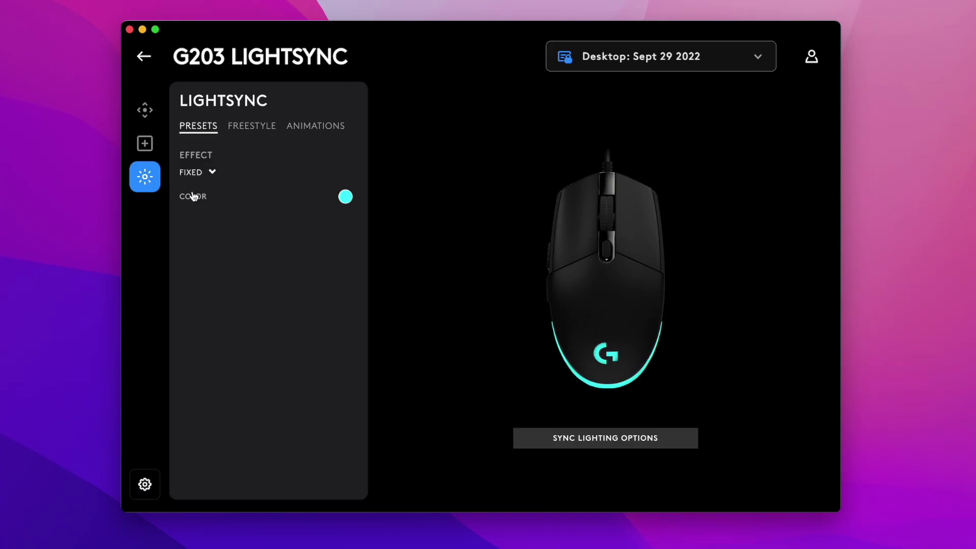
Pick the fixed colour in the colour picker, settling on magenta DA0FEB
left_click(345, 199)
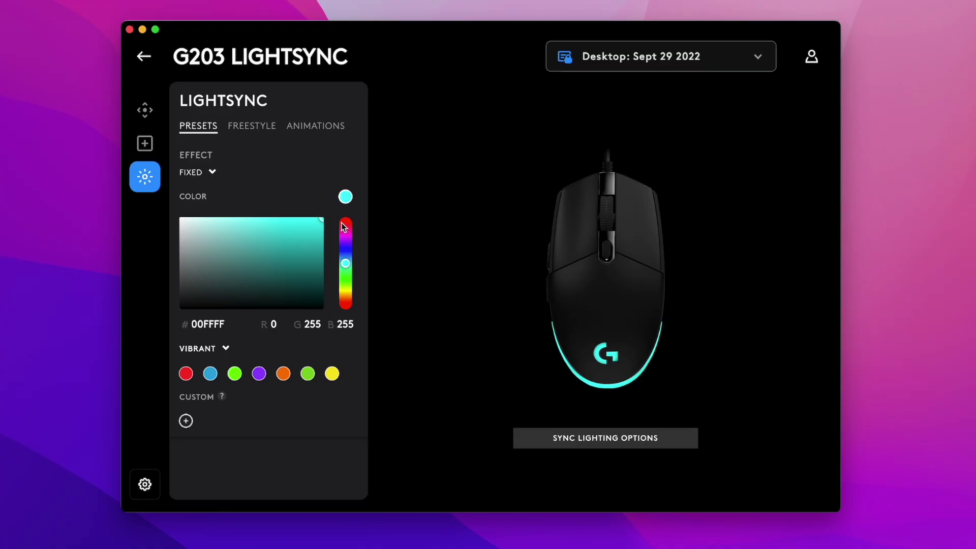
left_click(295, 250)
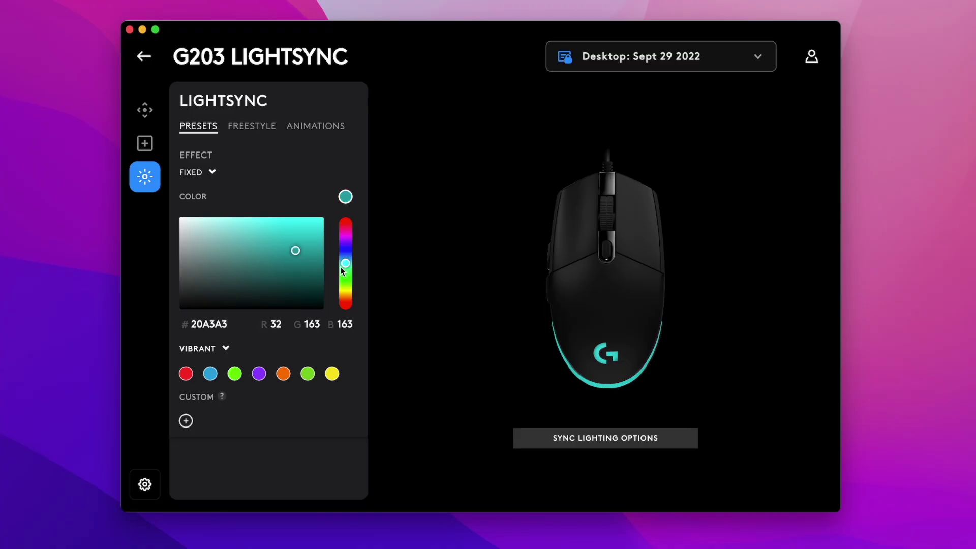
left_click(343, 284)
left_click_drag(316, 232, 332, 213)
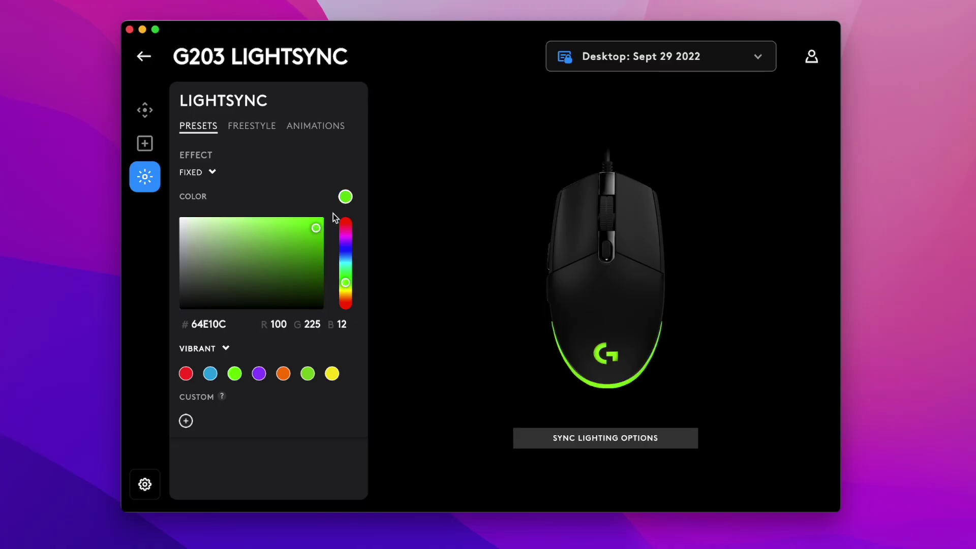
left_click_drag(346, 289, 345, 305)
left_click(308, 223)
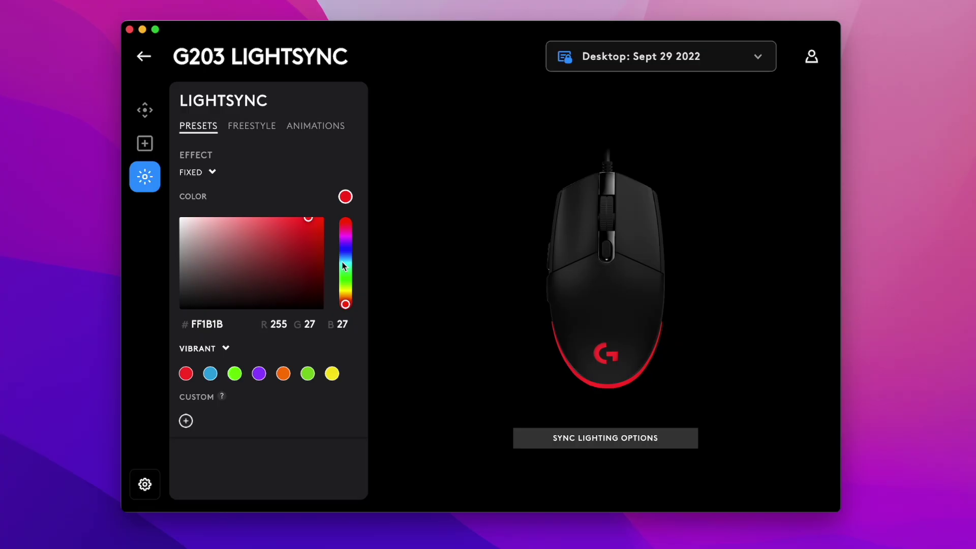
left_click(345, 236)
left_click(314, 224)
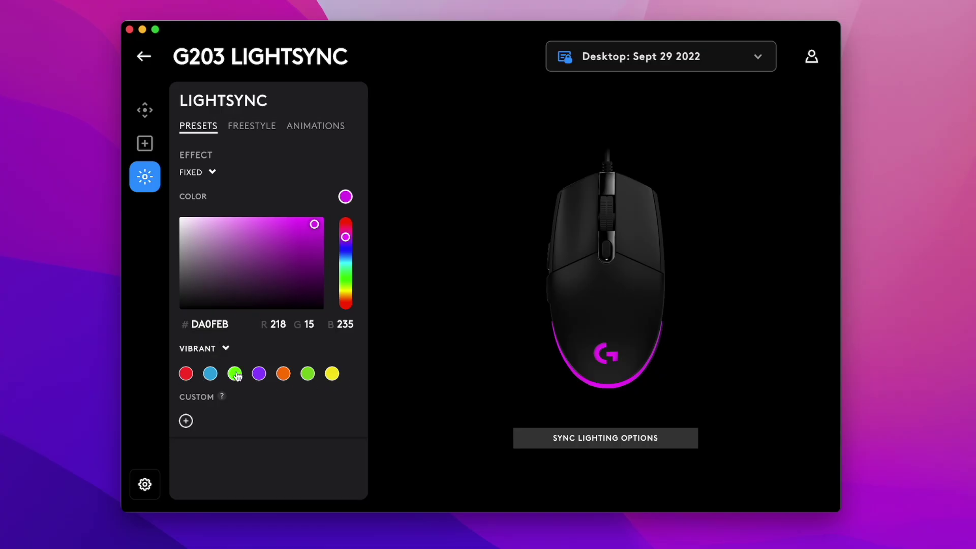
Select Cycle, set its rate to 20000 ms and leave brightness at 100%
left_click(214, 173)
left_click(202, 203)
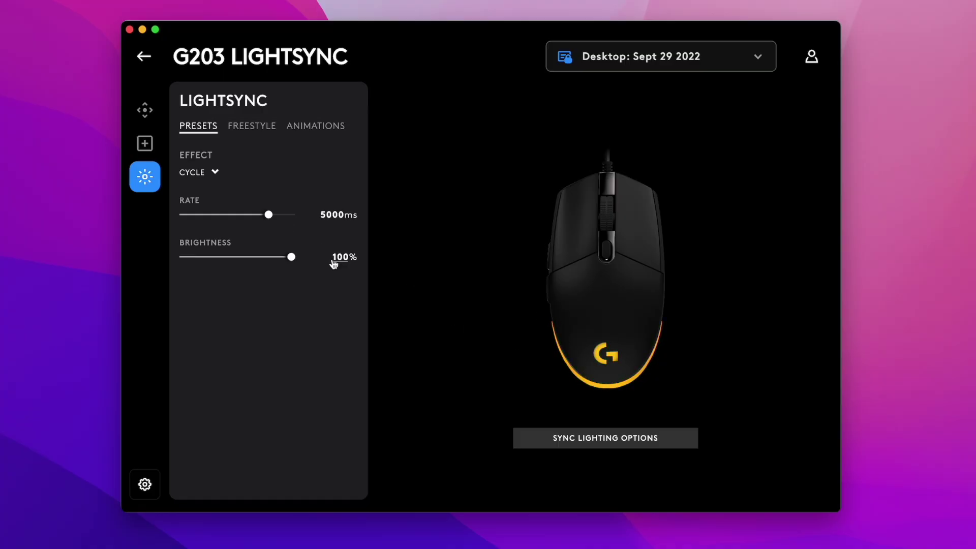
left_click_drag(269, 218, 304, 219)
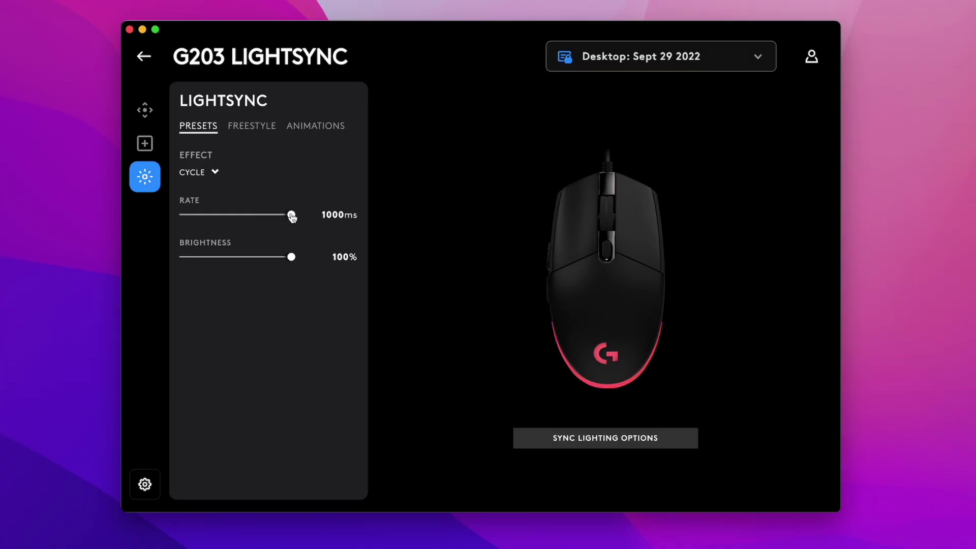
left_click_drag(292, 216, 129, 219)
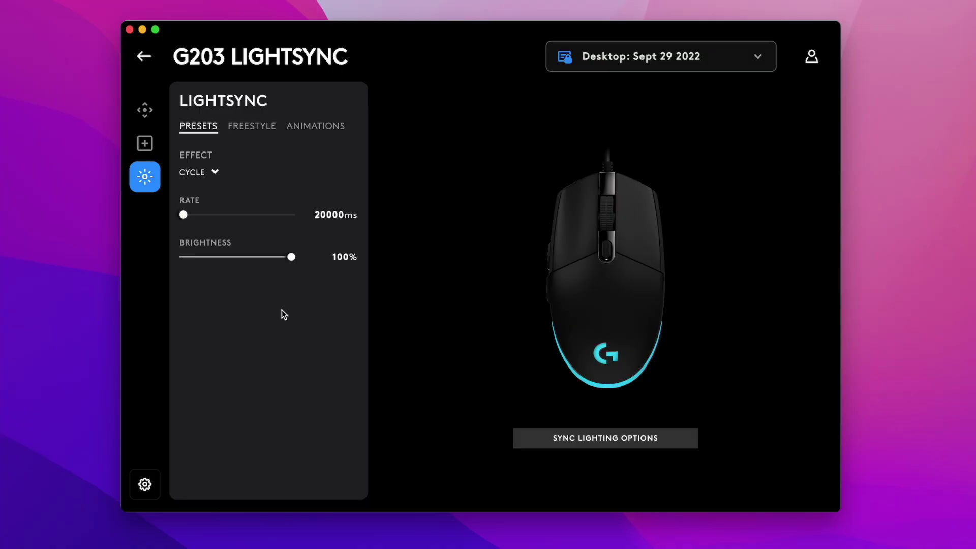
mouse_move(292, 261)
left_mouse_down()
mouse_move(207, 260)
mouse_move(331, 266)
left_mouse_up()
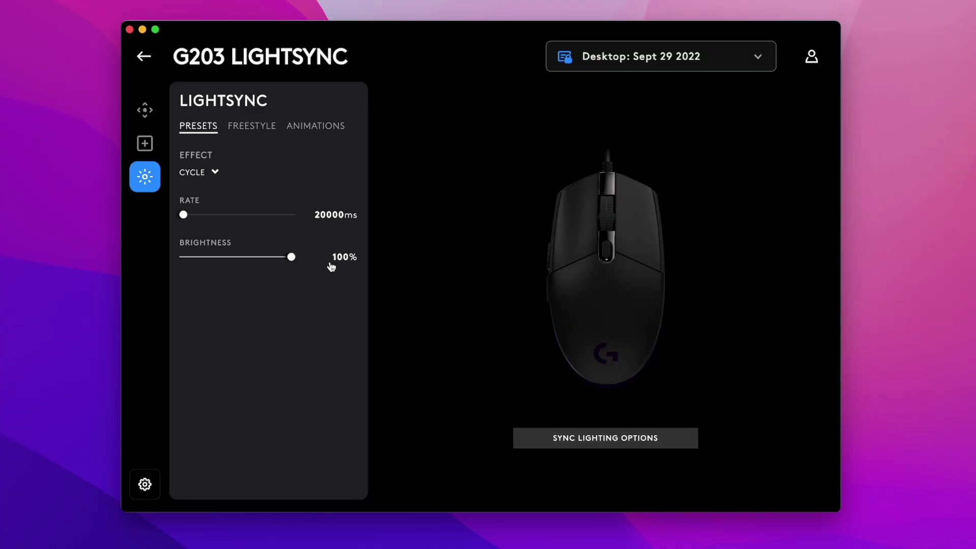
Set a purple Breathing effect at about 2200 ms rate and 100% brightness
left_click(215, 175)
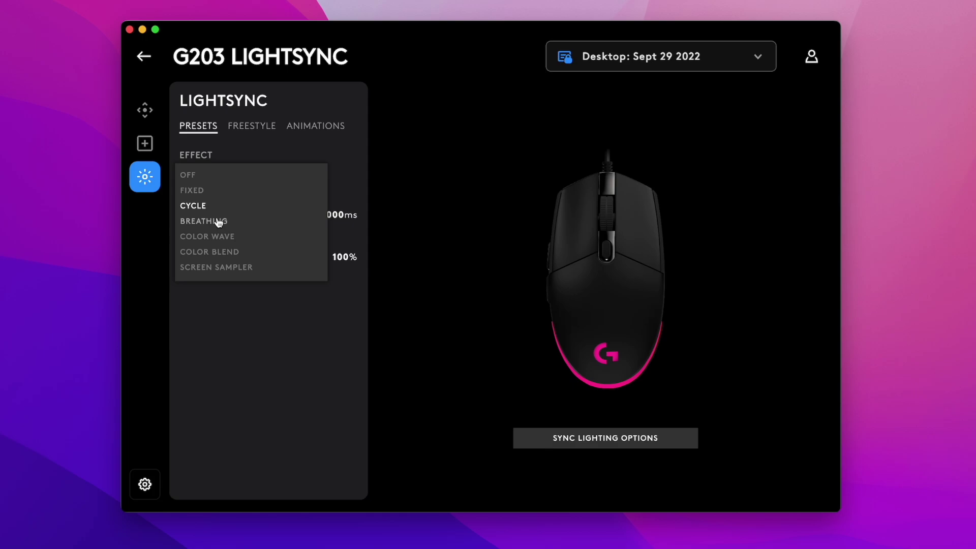
left_click(218, 221)
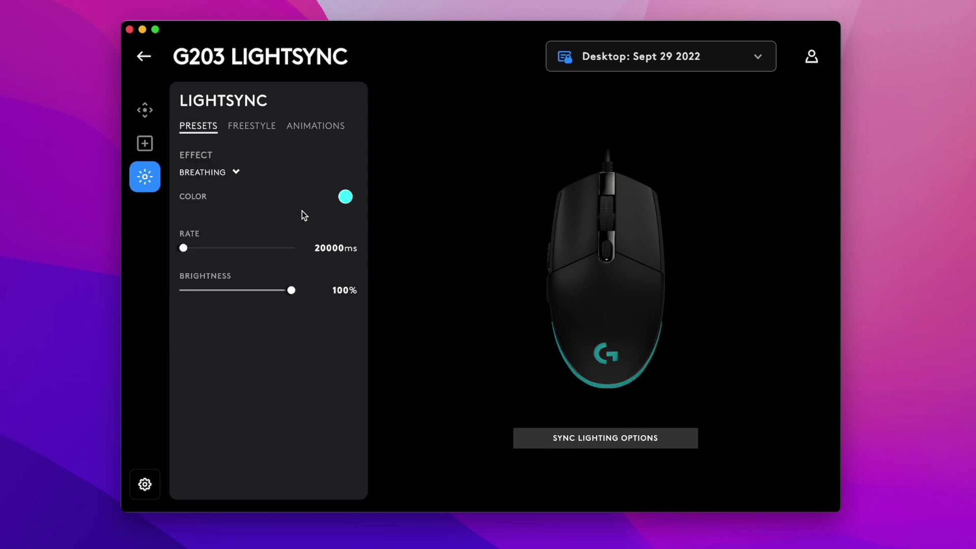
left_click(345, 197)
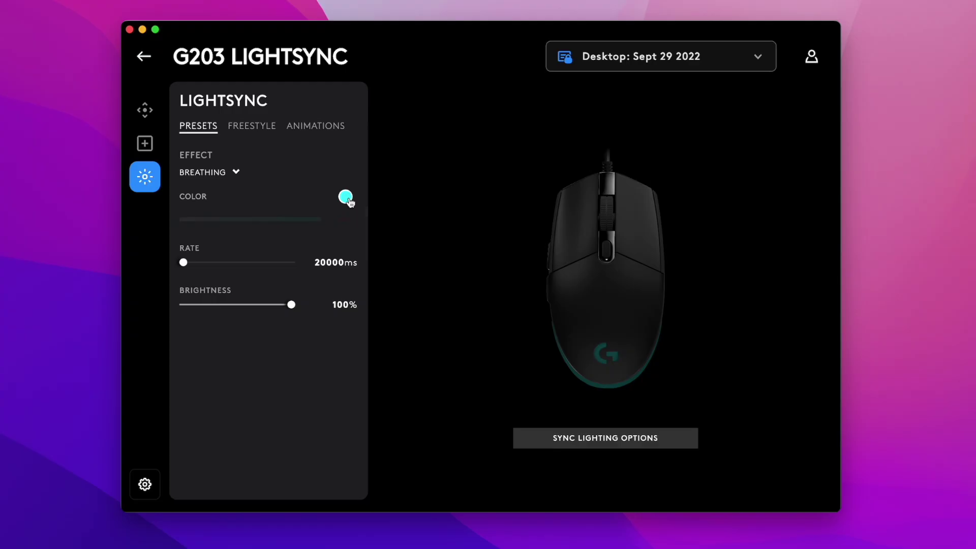
mouse_move(341, 262)
left_mouse_down()
mouse_move(343, 244)
mouse_move(304, 234)
left_mouse_up()
left_click(312, 194)
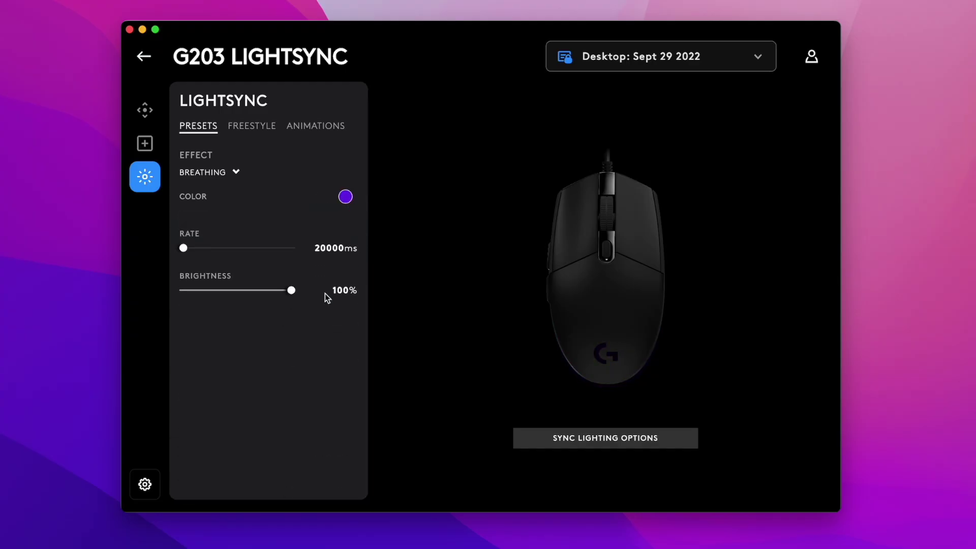
left_click_drag(184, 248, 307, 252)
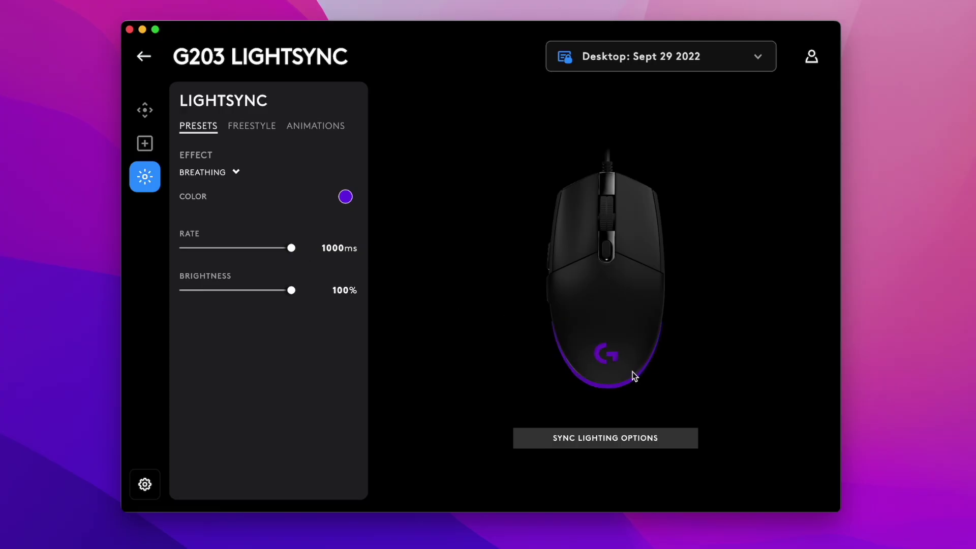
mouse_move(273, 255)
left_mouse_down()
mouse_move(215, 248)
mouse_move(284, 249)
left_mouse_up()
mouse_move(291, 291)
left_mouse_down()
mouse_move(218, 293)
mouse_move(302, 298)
left_mouse_up()
Reselect the Color Wave preset and browse the preset effect list
left_click(205, 173)
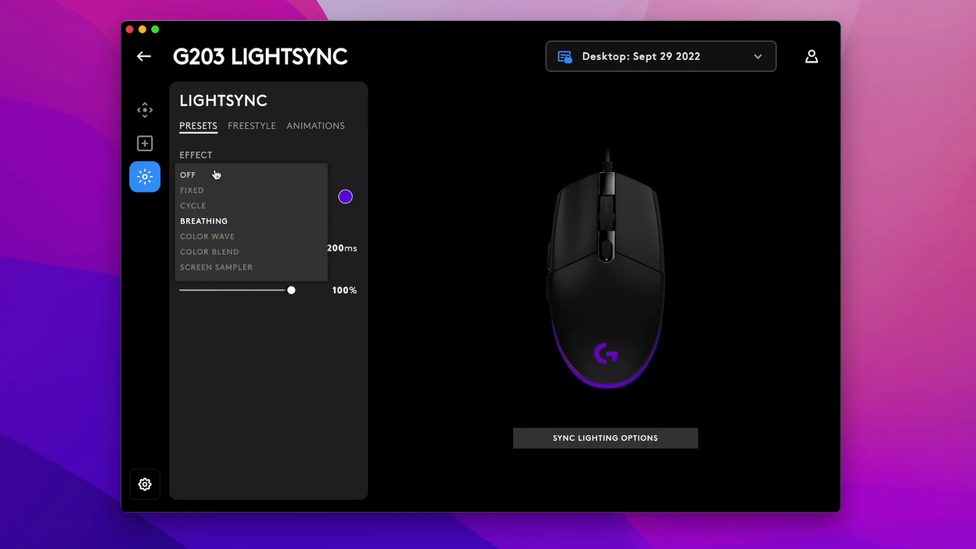
left_click(207, 237)
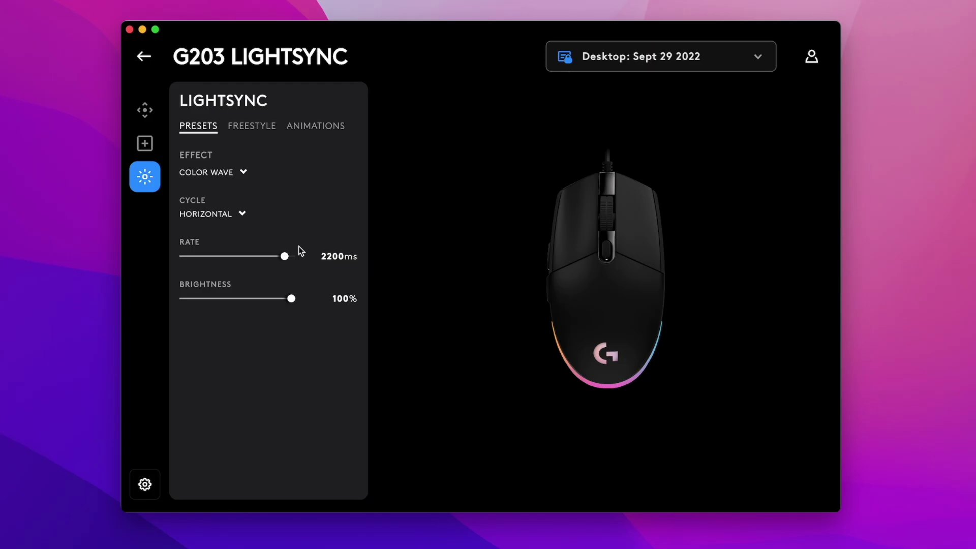
left_click(225, 174)
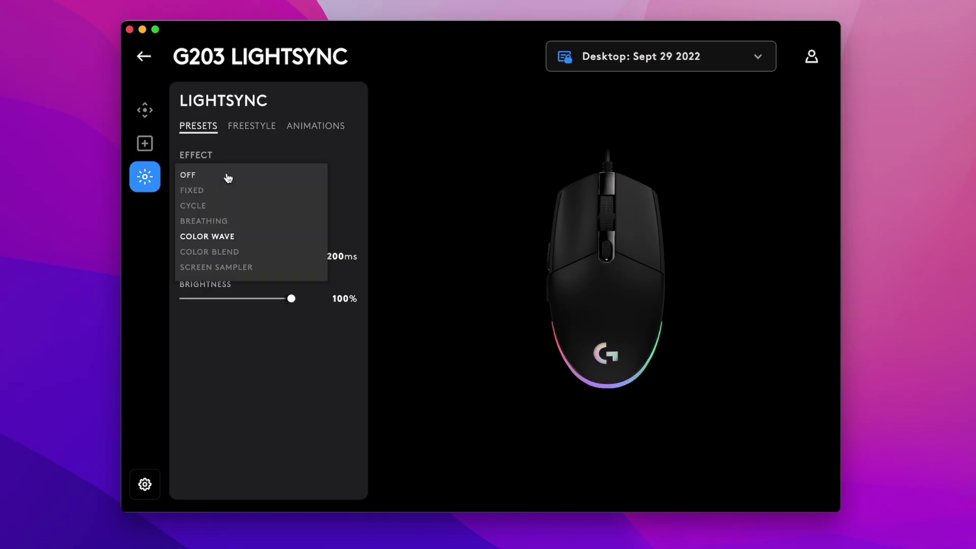
left_click(319, 154)
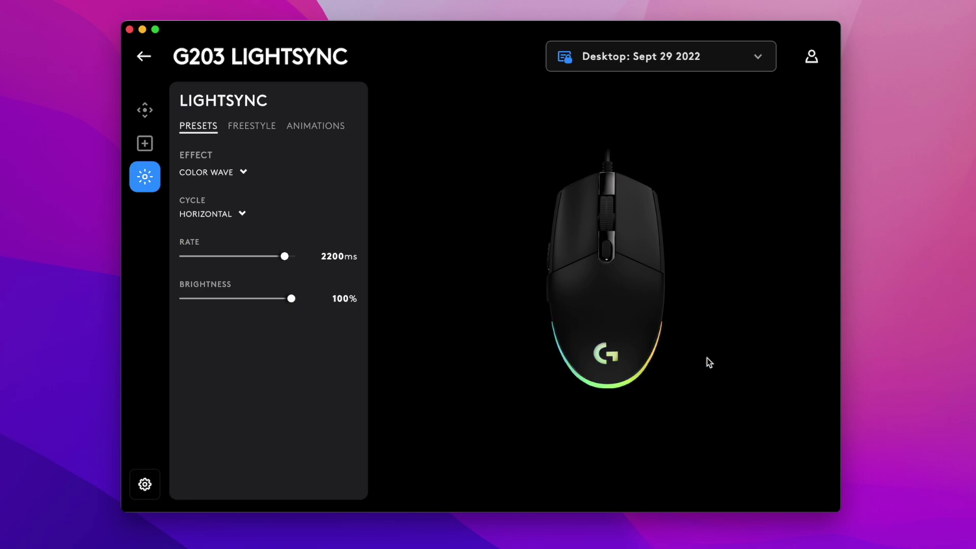
left_click(228, 176)
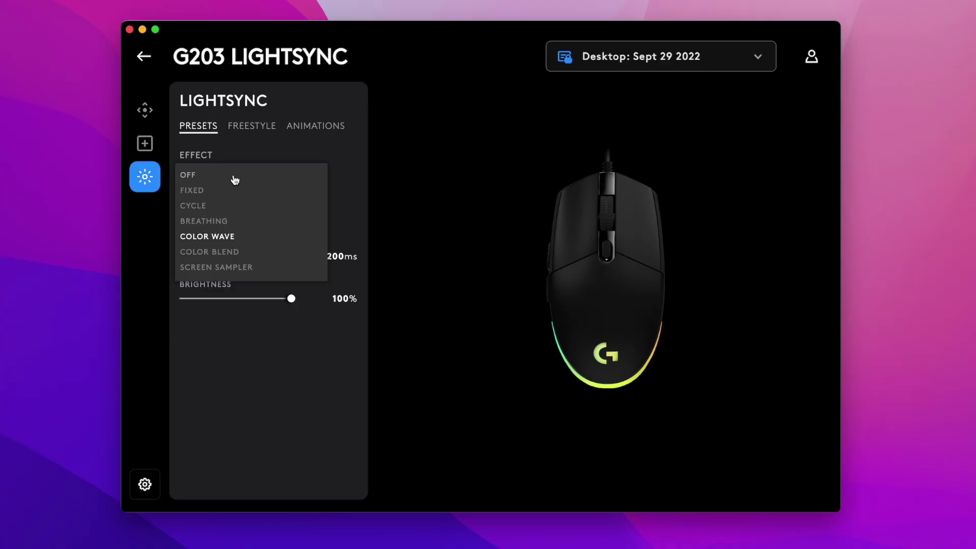
left_click(274, 159)
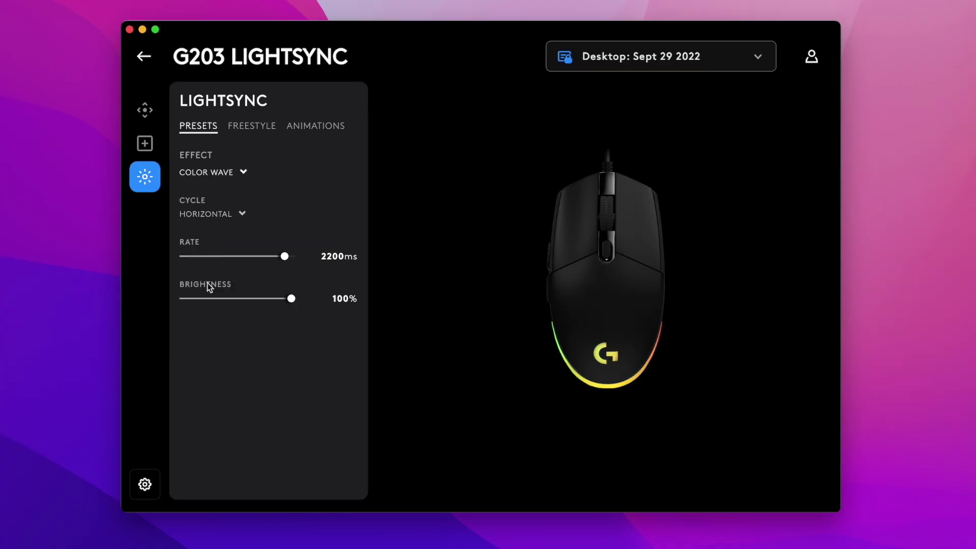
left_click(242, 172)
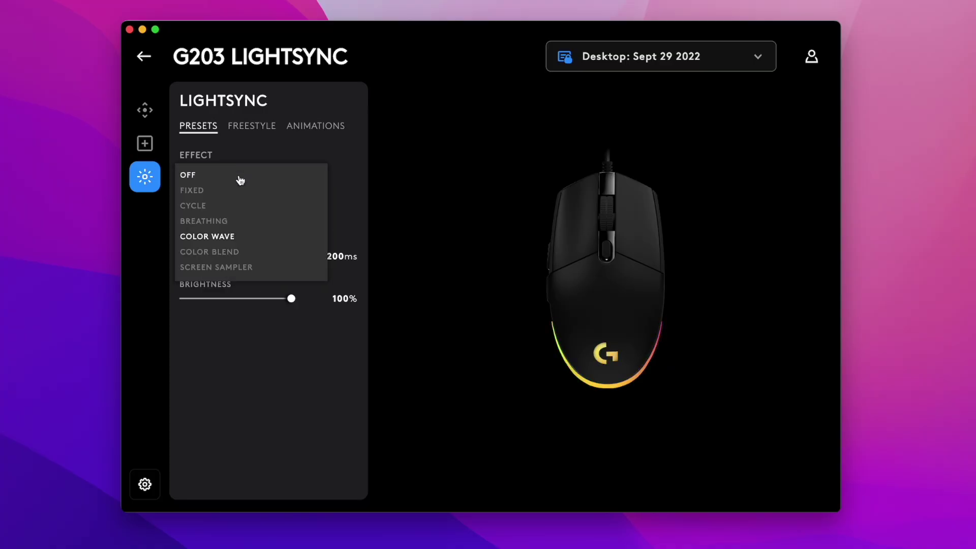
Apply Color Blend and adjust its rate, ending at 1000 ms
left_click(220, 252)
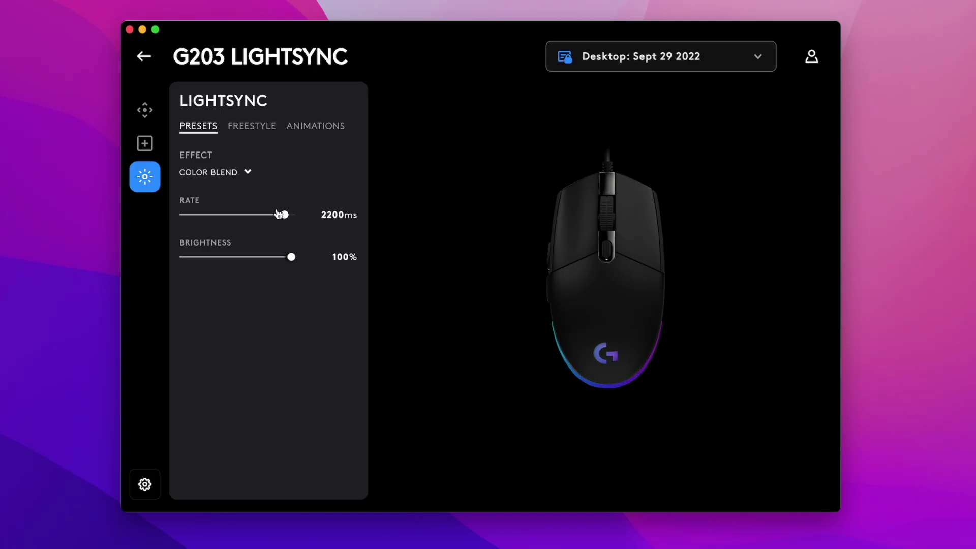
mouse_move(286, 216)
left_mouse_down()
mouse_move(268, 215)
mouse_move(291, 216)
left_mouse_up()
left_click(235, 174)
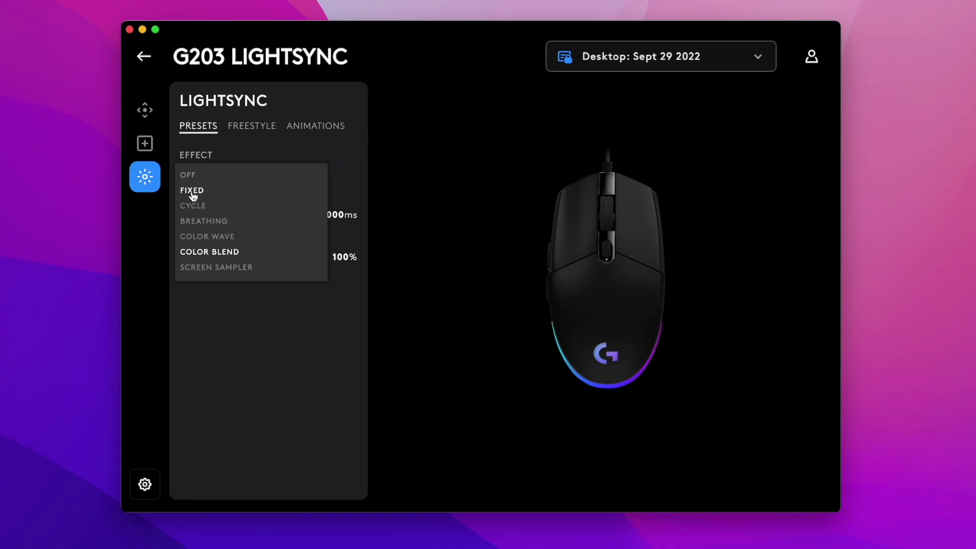
left_click(364, 169)
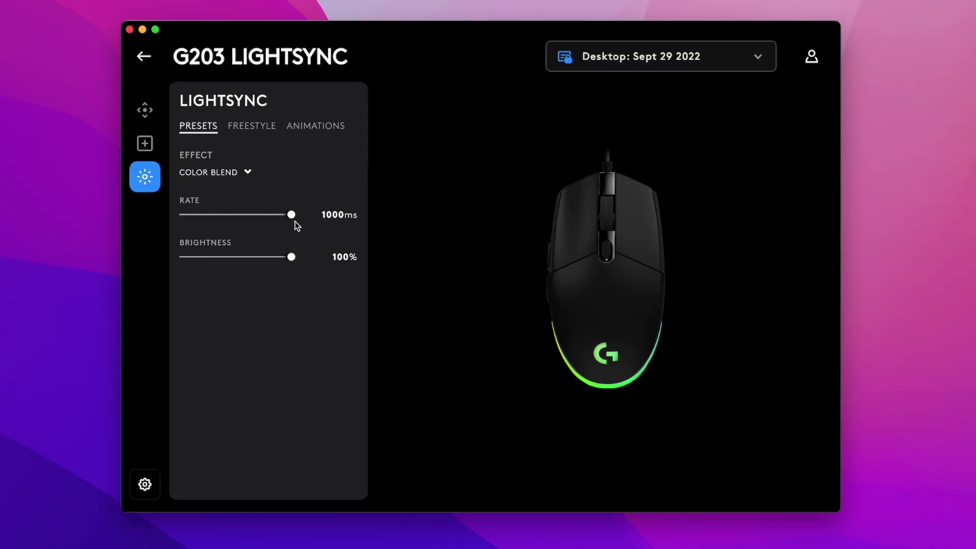
mouse_move(292, 217)
left_mouse_down()
mouse_move(231, 220)
mouse_move(301, 235)
left_mouse_up()
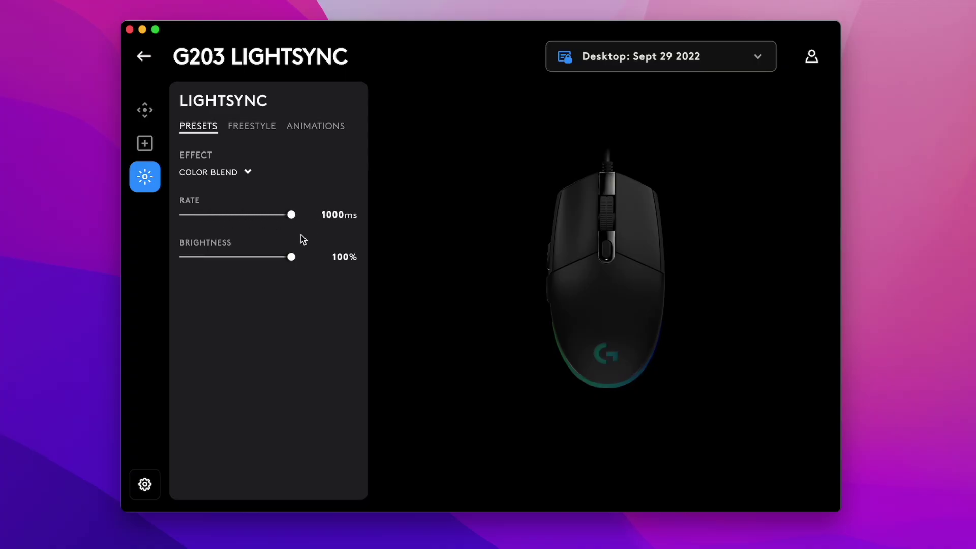
Switch the effect to Screen Sampler and reposition the G HUB window
left_click(235, 174)
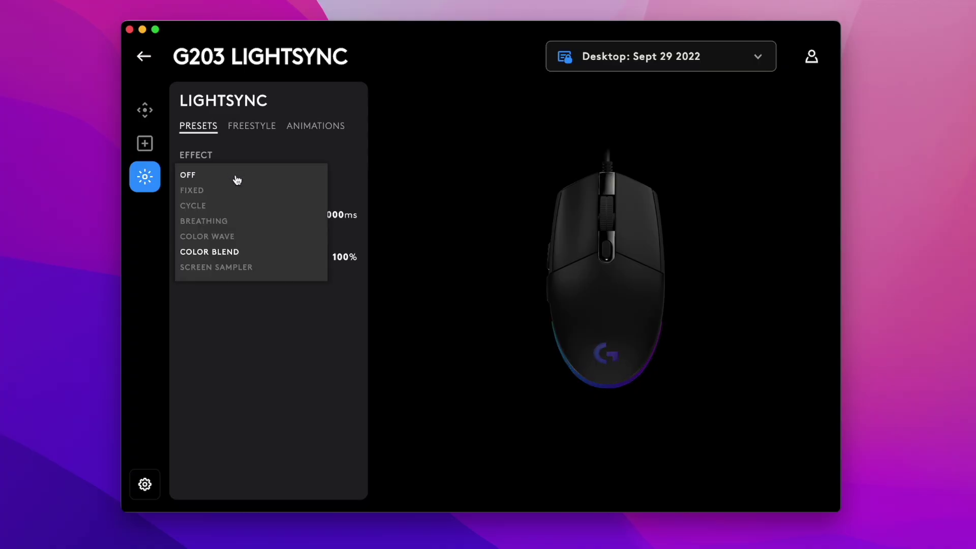
left_click(200, 269)
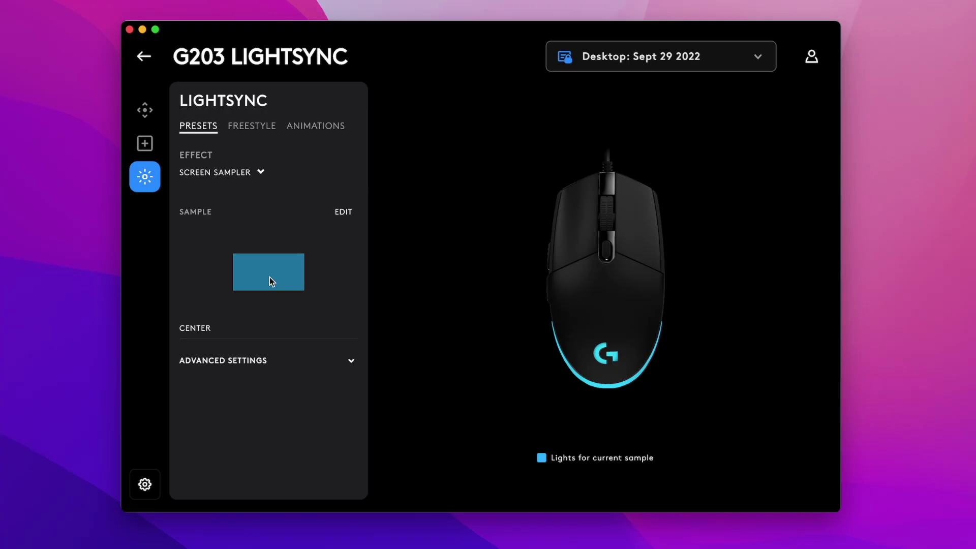
left_click_drag(333, 39, 739, 47)
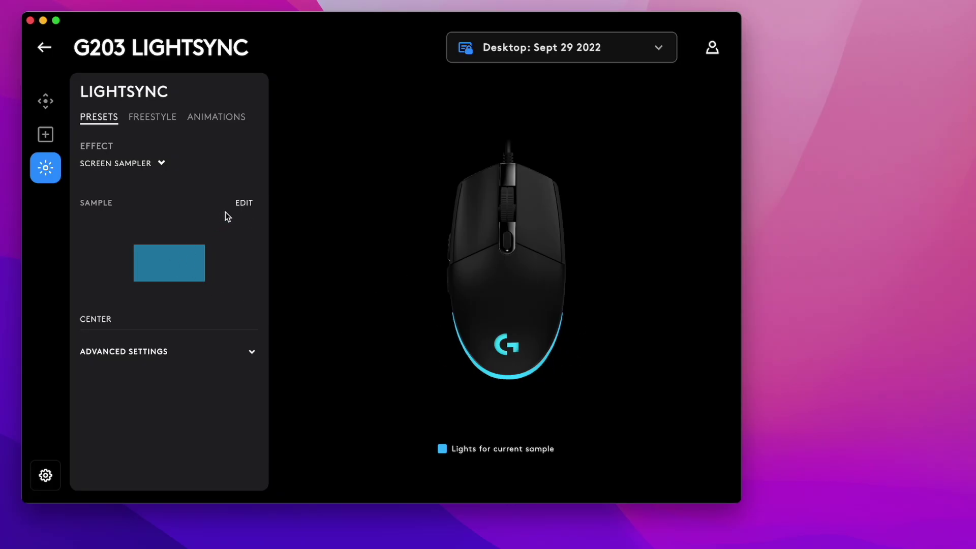
Move the CENTER sample area to the lower-left of the screen
left_click(244, 204)
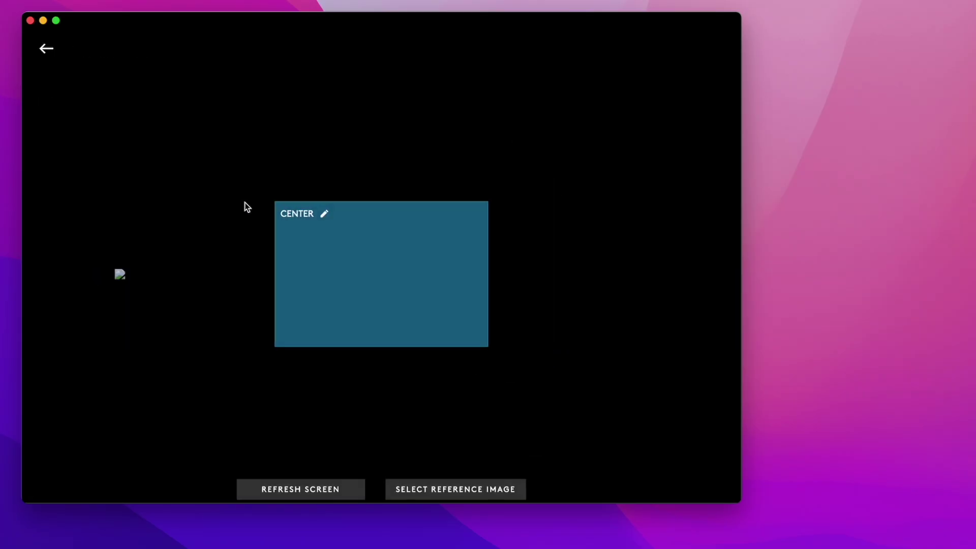
mouse_move(381, 274)
left_mouse_down()
mouse_move(284, 202)
mouse_move(168, 142)
left_mouse_up()
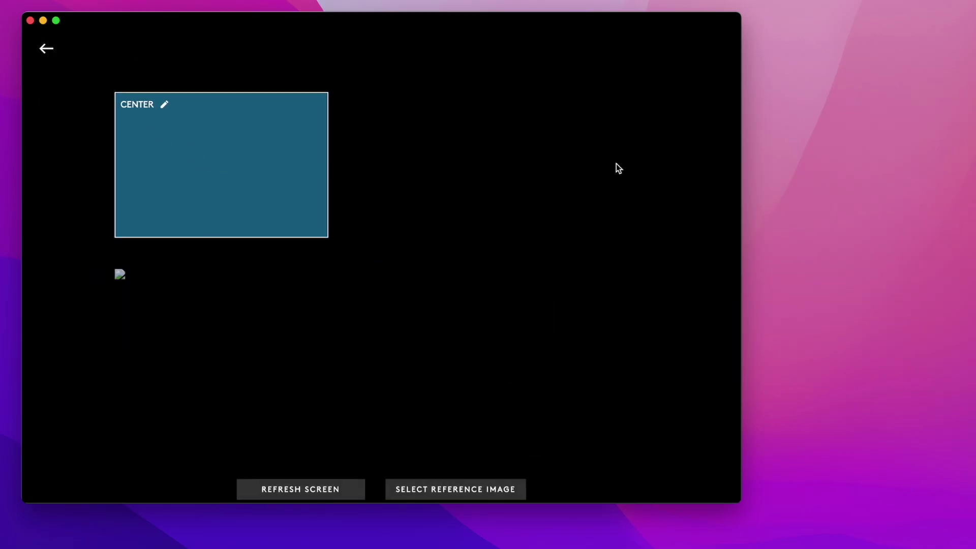
left_click_drag(226, 160, 560, 164)
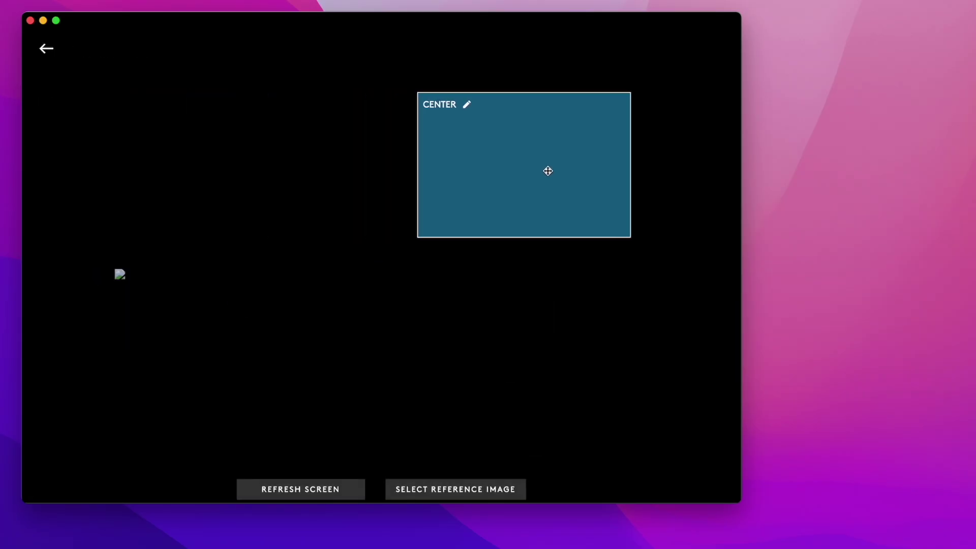
mouse_move(460, 232)
left_mouse_down()
mouse_move(595, 432)
mouse_move(351, 394)
mouse_move(94, 407)
mouse_move(90, 440)
left_mouse_up()
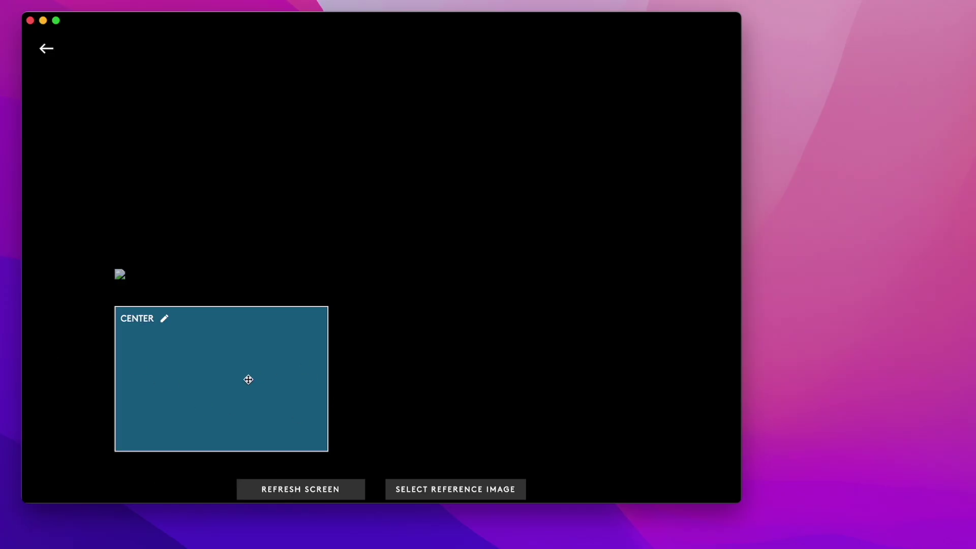
left_click_drag(248, 377, 203, 401)
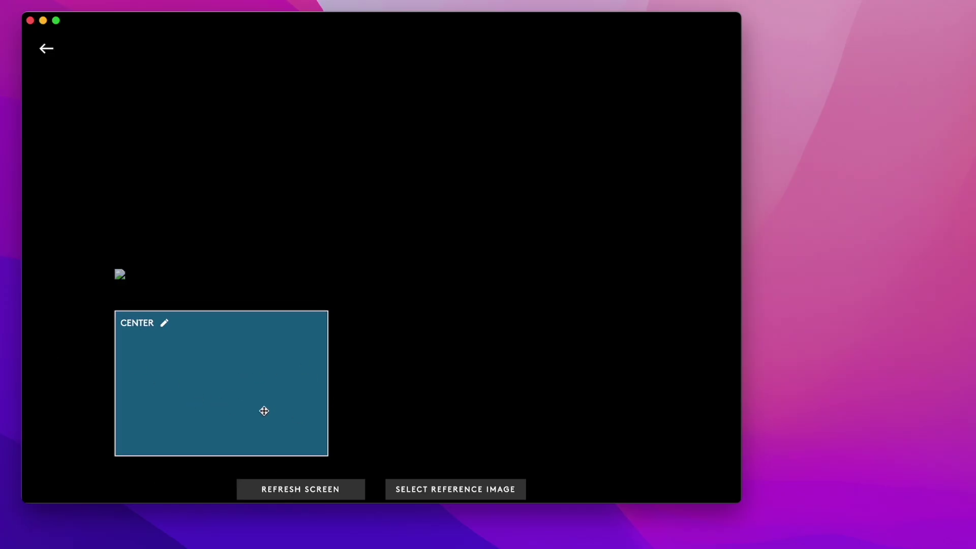
Leave the sample editor and switch to Freestyle zone lighting
left_click(47, 48)
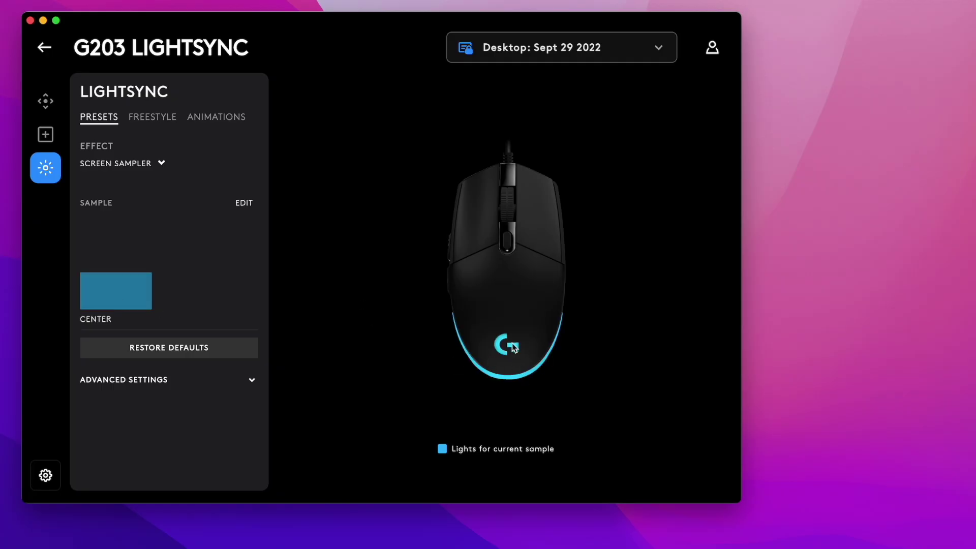
left_click(146, 121)
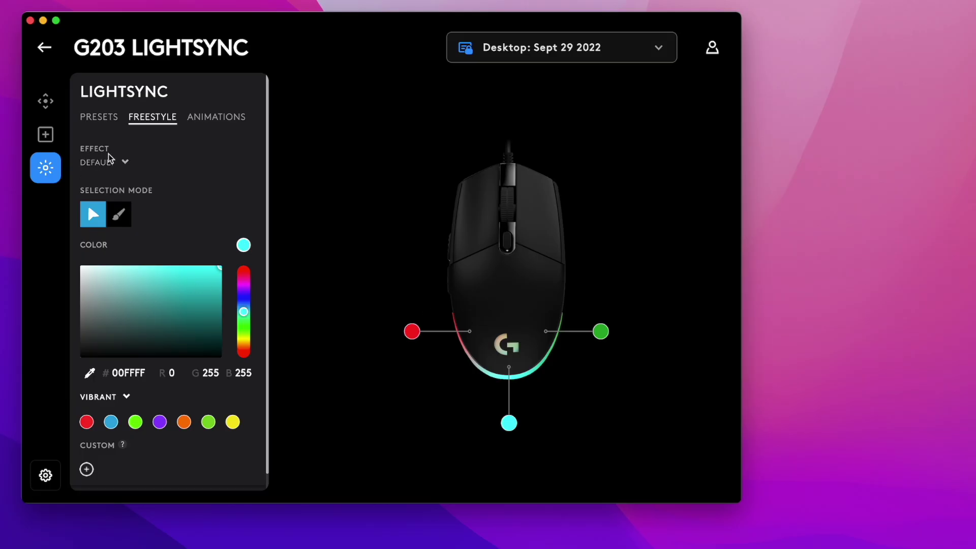
Add a new freestyle effect and rename it 'test'
left_click(105, 168)
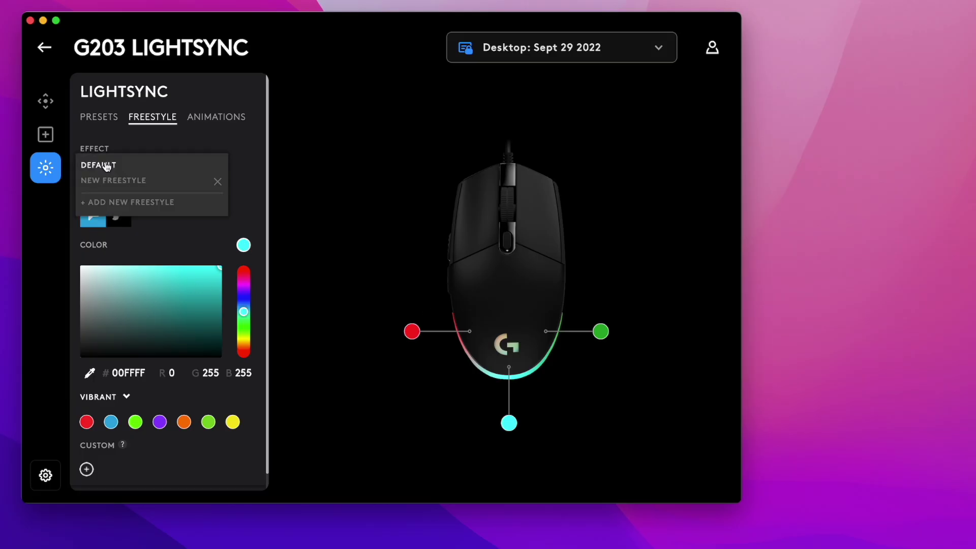
left_click(123, 203)
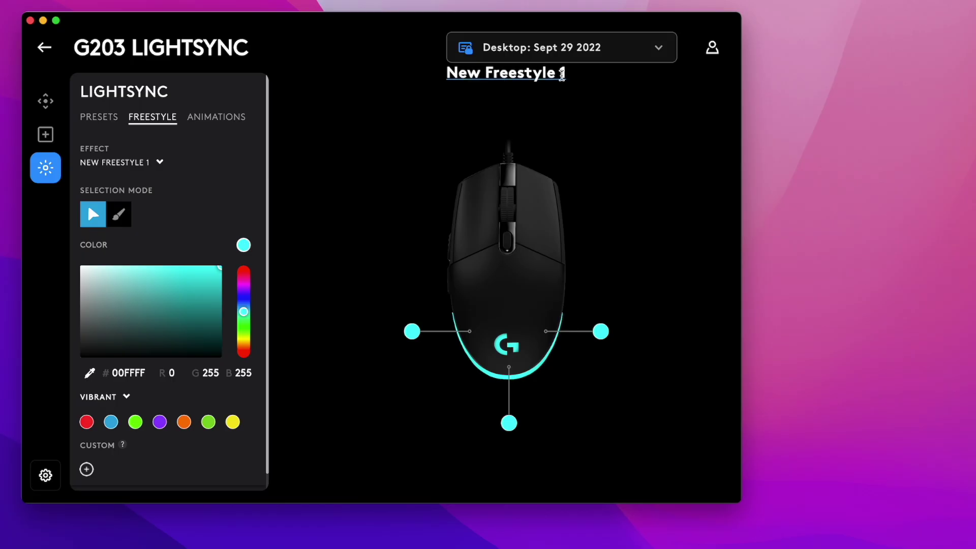
left_click_drag(564, 74, 437, 74)
type("test")
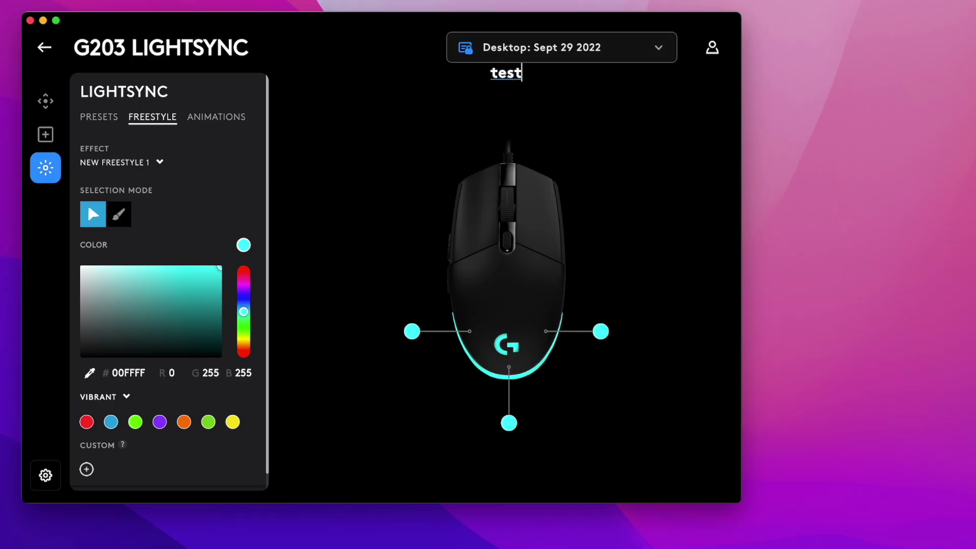
key("Return")
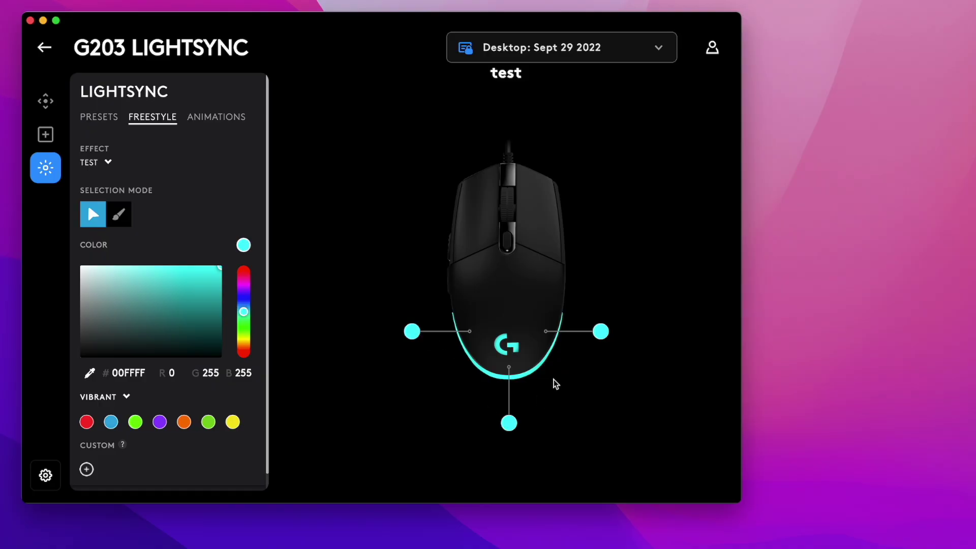
Brush-paint the zones: left red E42354, bottom bright blue, right white
left_click(243, 273)
left_click(199, 276)
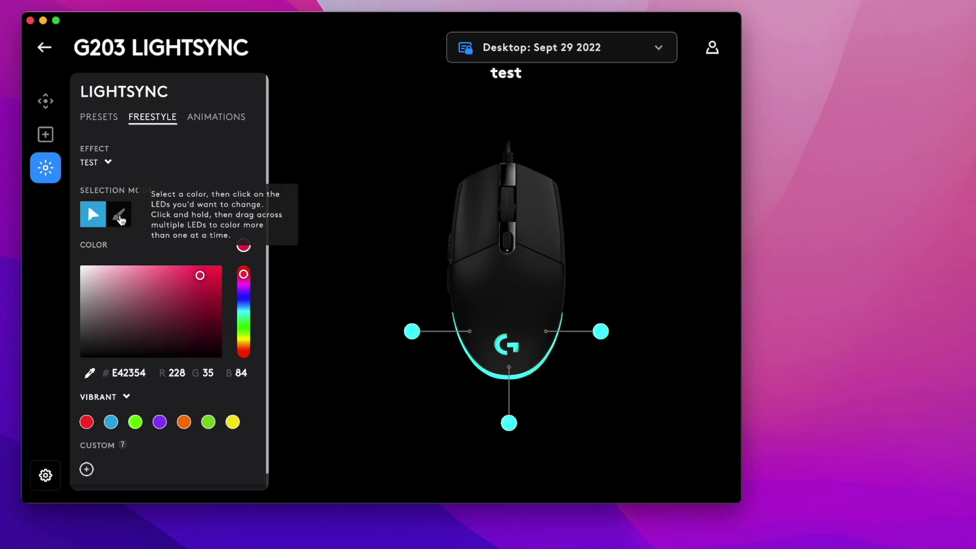
left_click(120, 219)
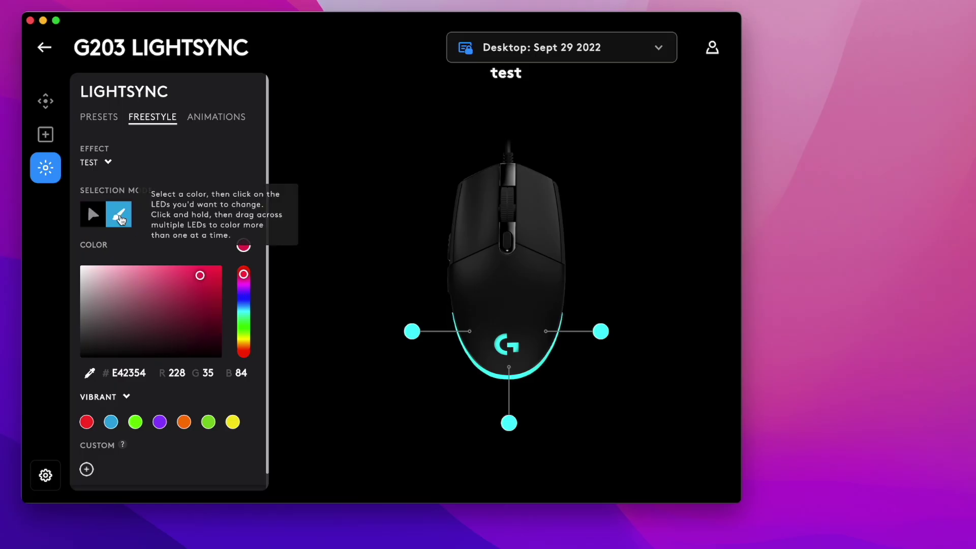
left_click(411, 333)
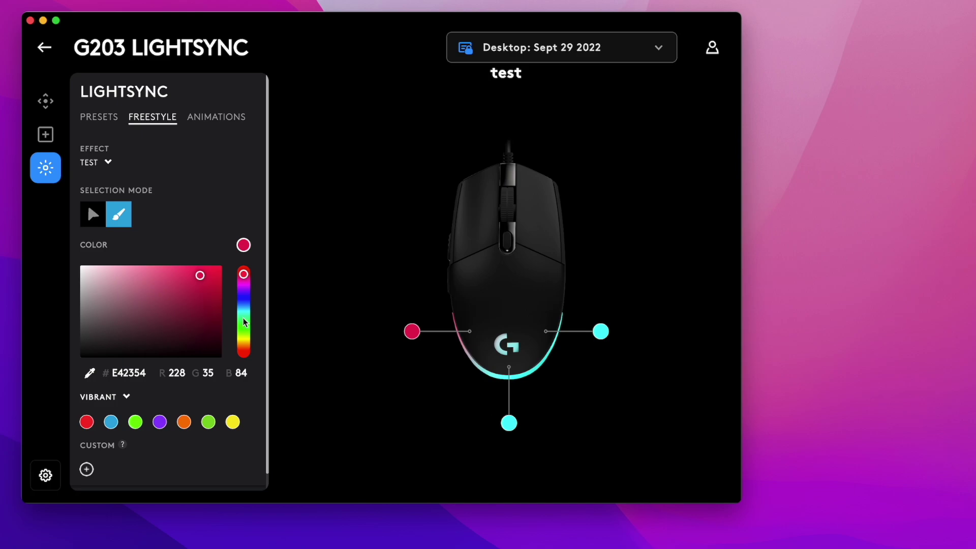
left_click(243, 298)
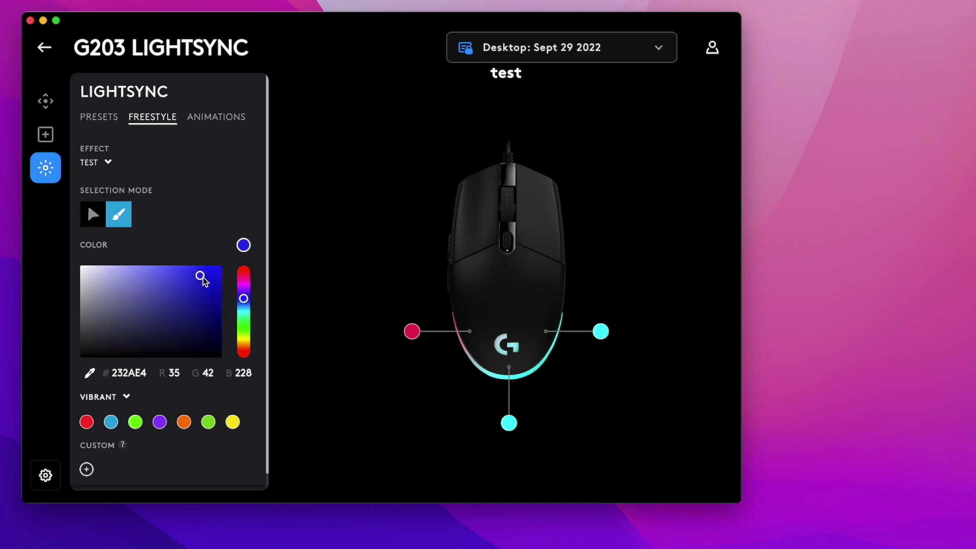
left_click_drag(213, 278, 222, 269)
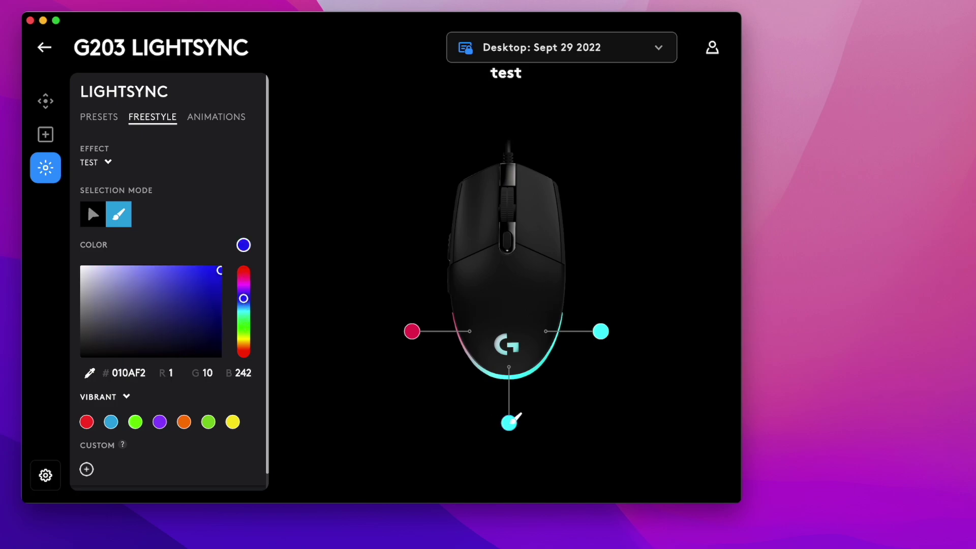
left_click(510, 422)
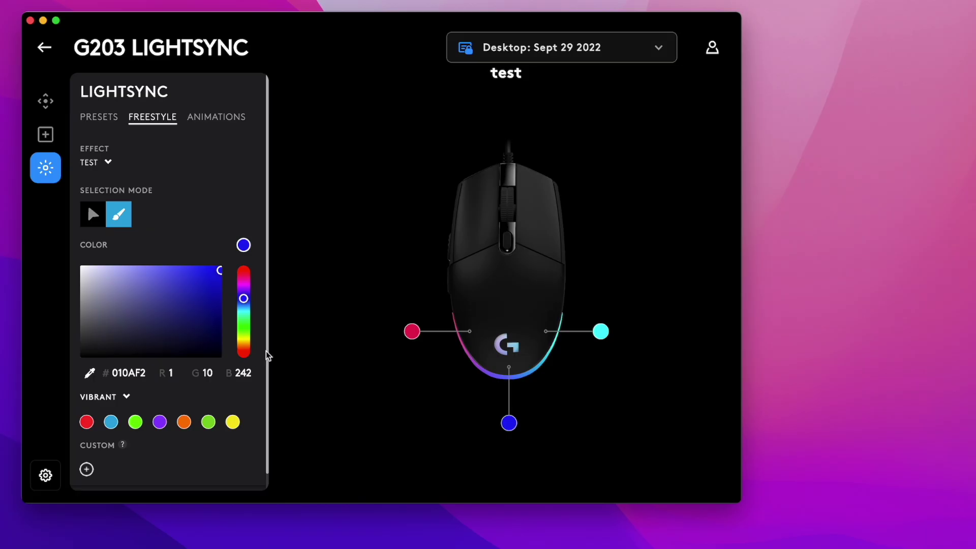
left_click(244, 312)
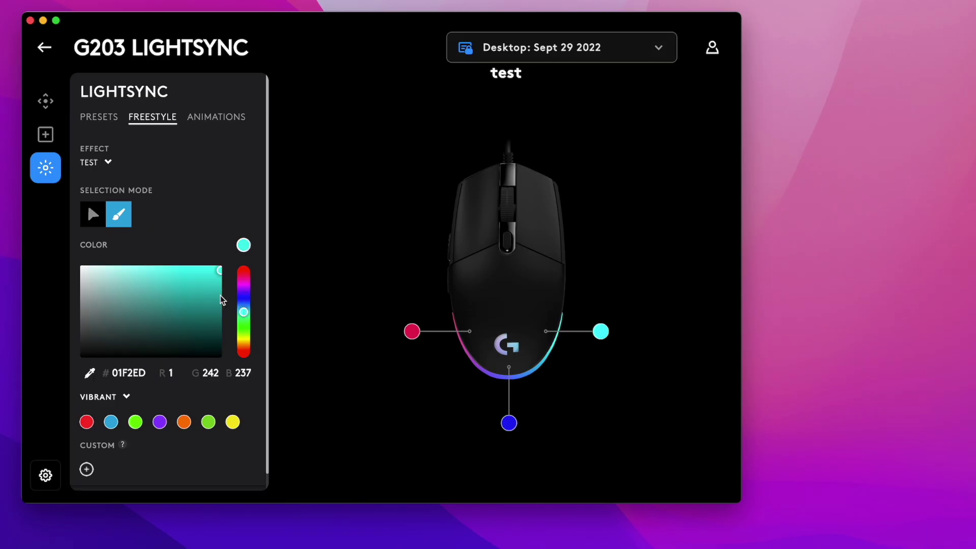
left_click(106, 271)
left_click_drag(97, 275, 82, 267)
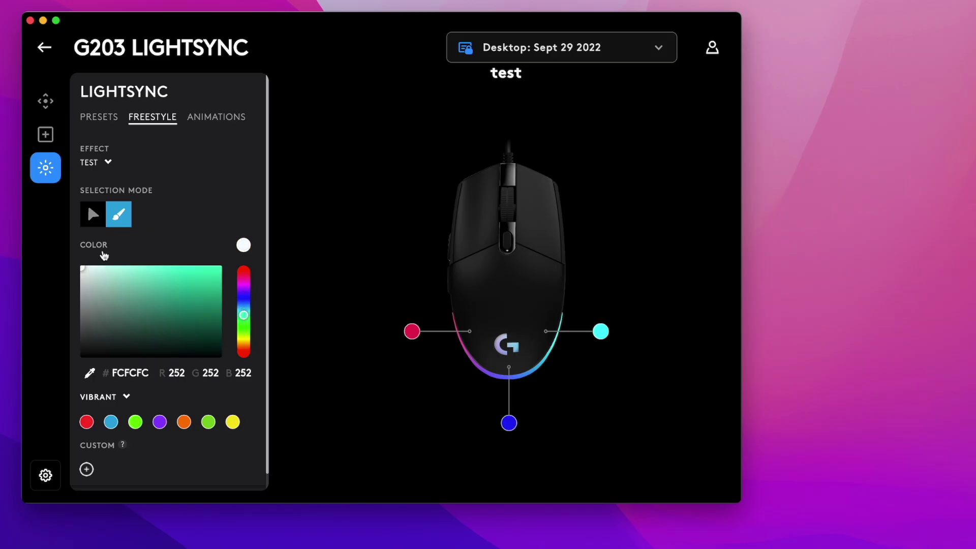
left_click(604, 327)
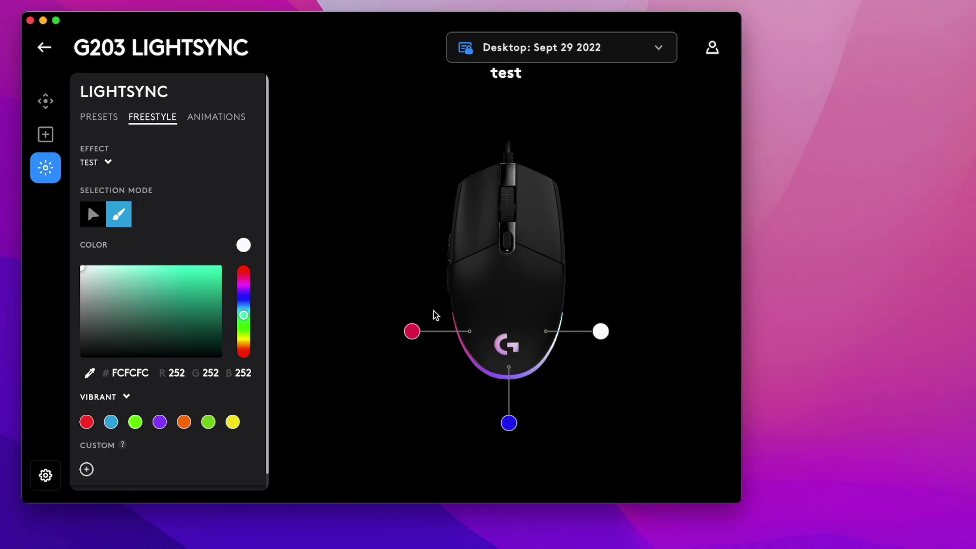
Preview the Verticool animation, then apply the Red White and Blue animation instead
left_click(216, 118)
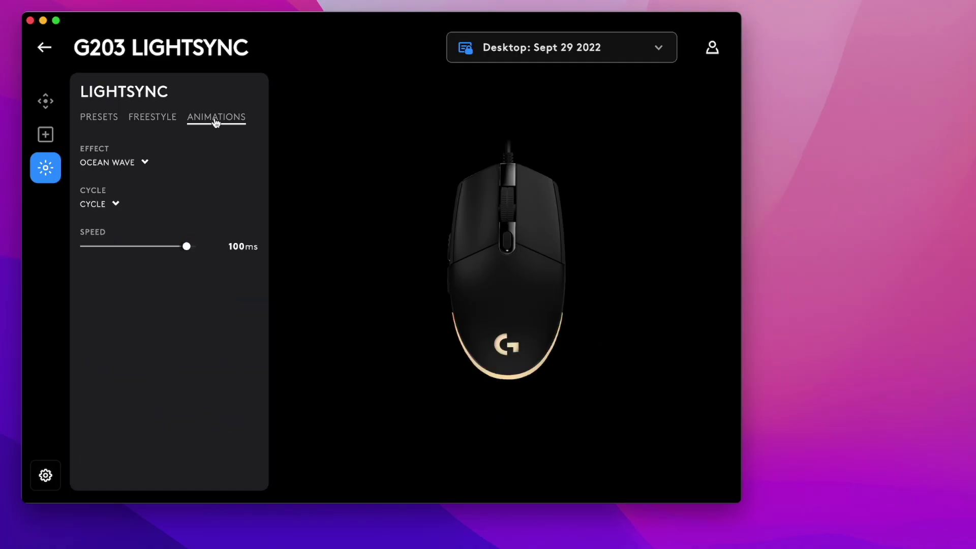
left_click(105, 164)
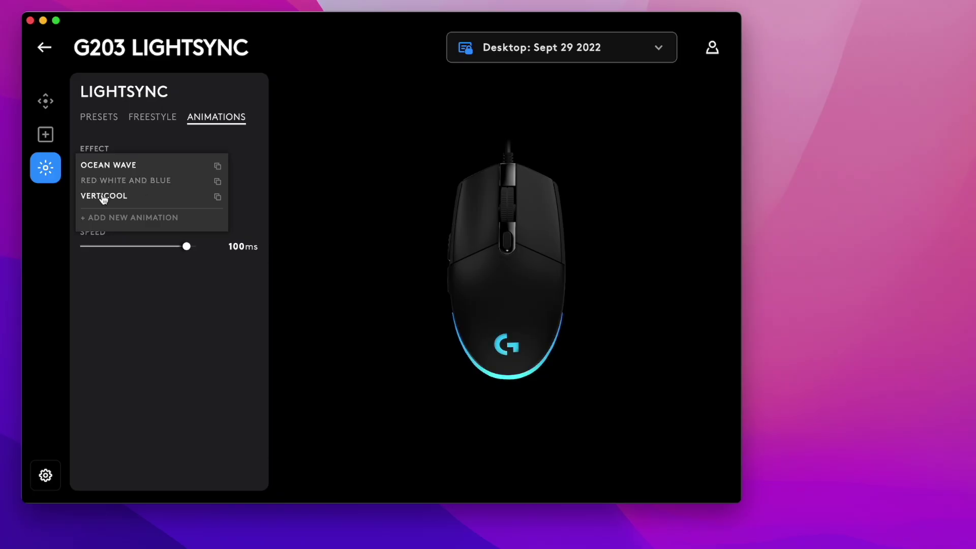
left_click(103, 196)
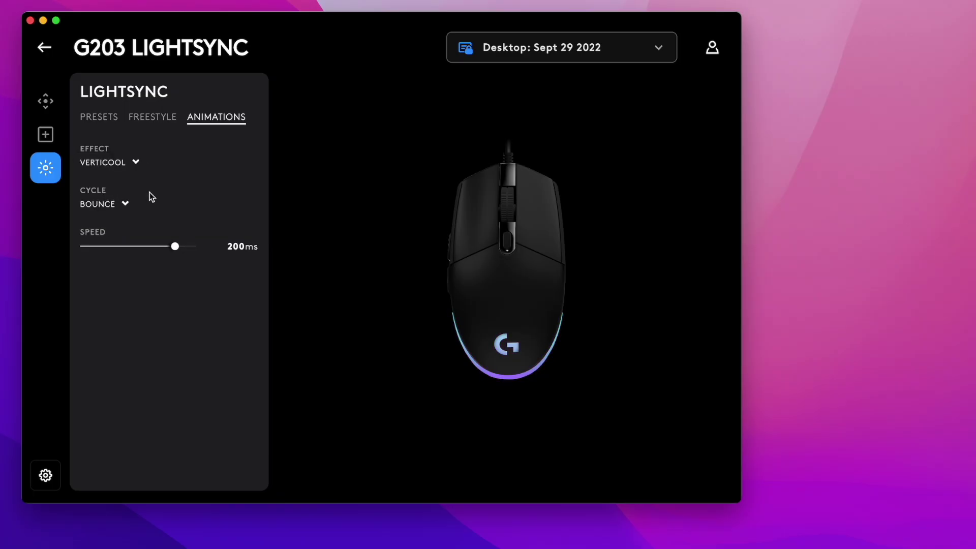
left_click(126, 162)
left_click(118, 184)
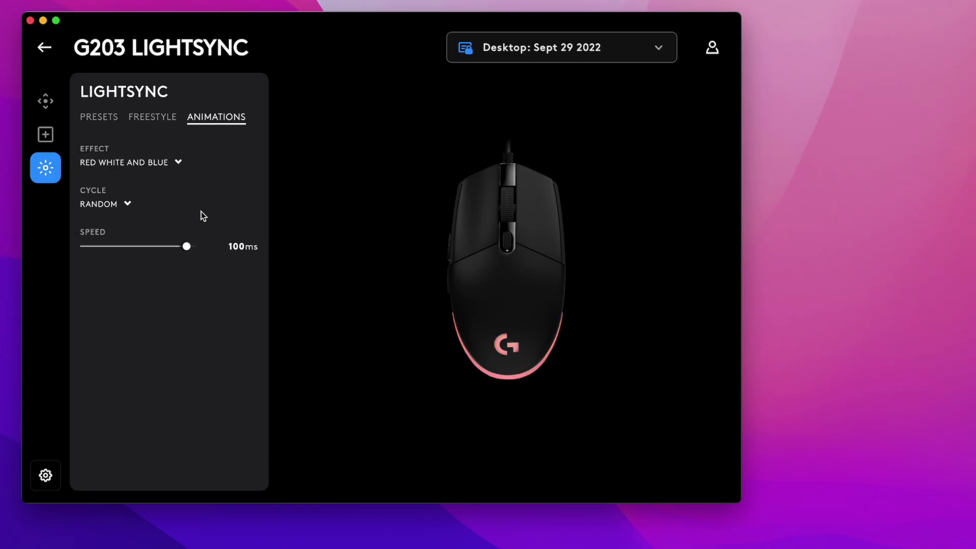
left_click(156, 165)
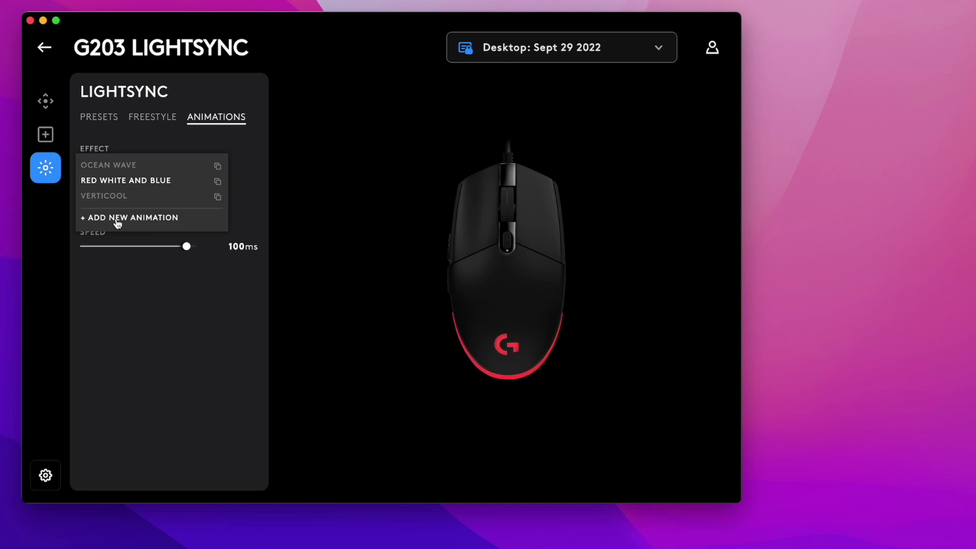
Start a new custom animation from the Effect list and dismiss the frame-editing tip
left_click(116, 219)
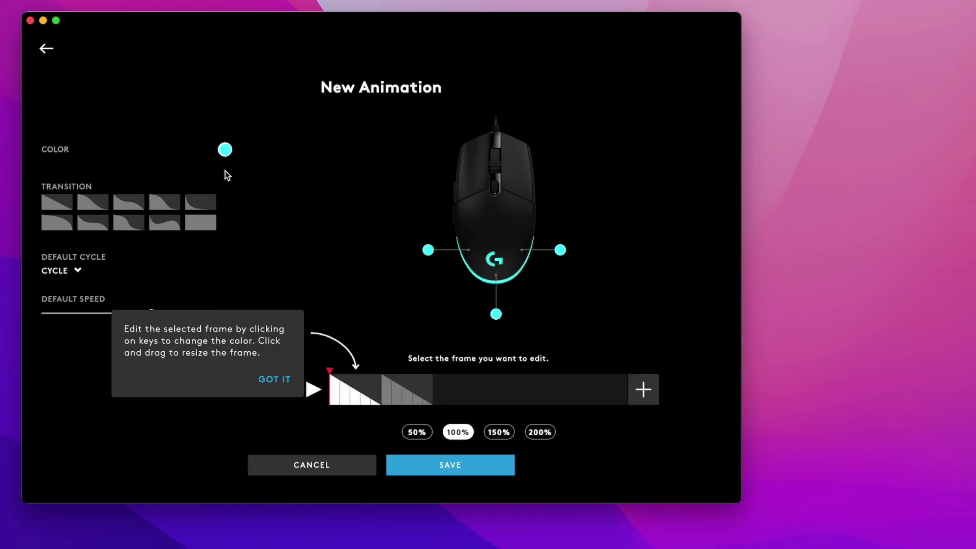
left_click(289, 388)
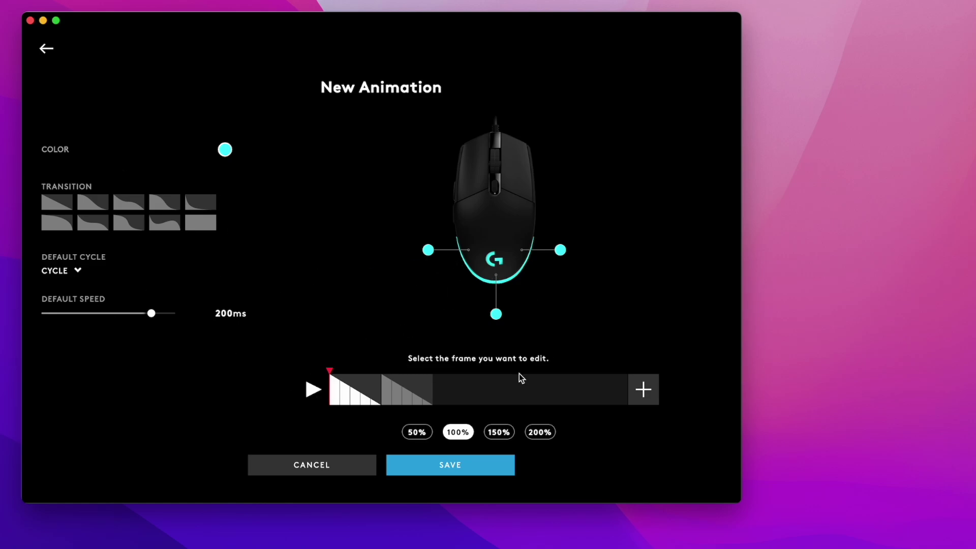
Discard the unsaved new animation and set Red White and Blue's speed to 170 ms
left_click(312, 465)
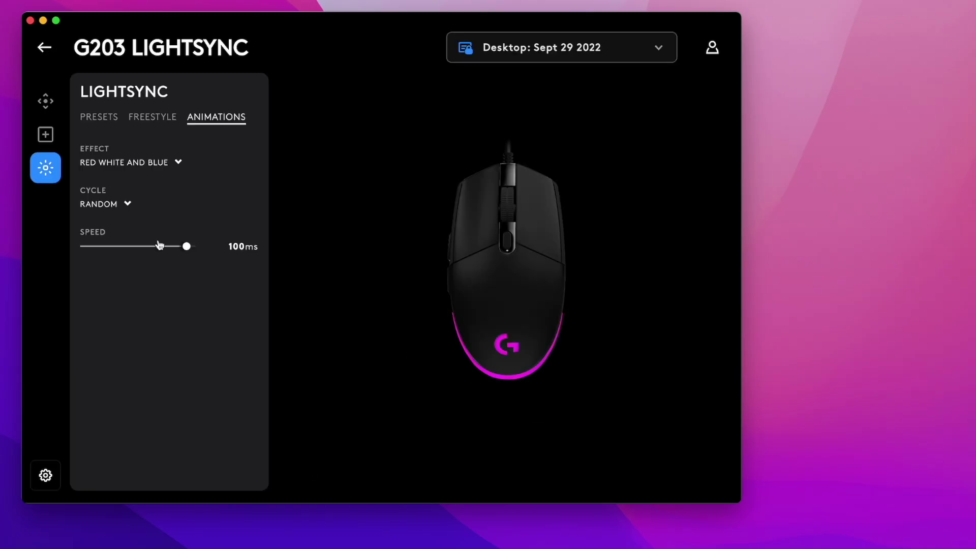
mouse_move(186, 246)
left_mouse_down()
mouse_move(130, 246)
mouse_move(179, 247)
left_mouse_up()
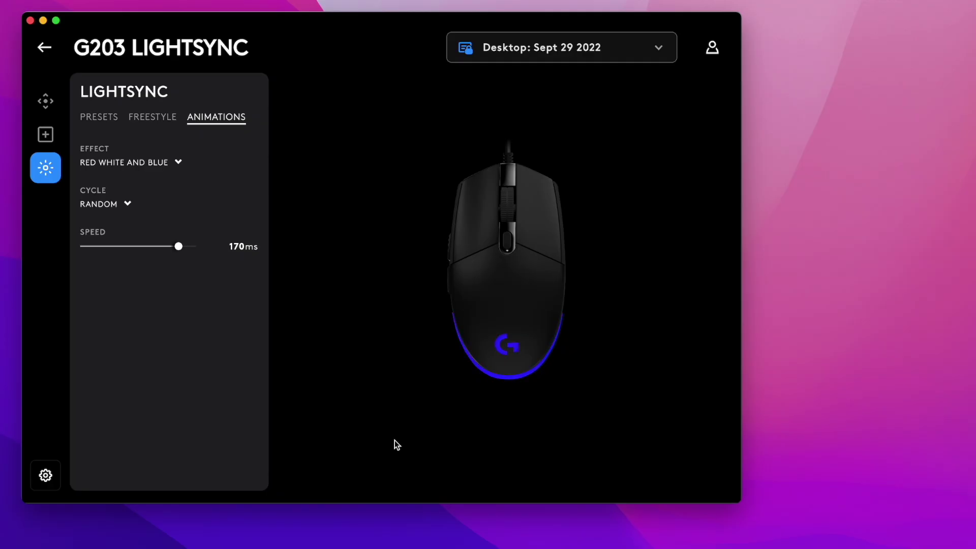
Cycle through Presets and Animations, settling on Freestyle with red, green and cyan zones
left_click(138, 119)
left_click(103, 120)
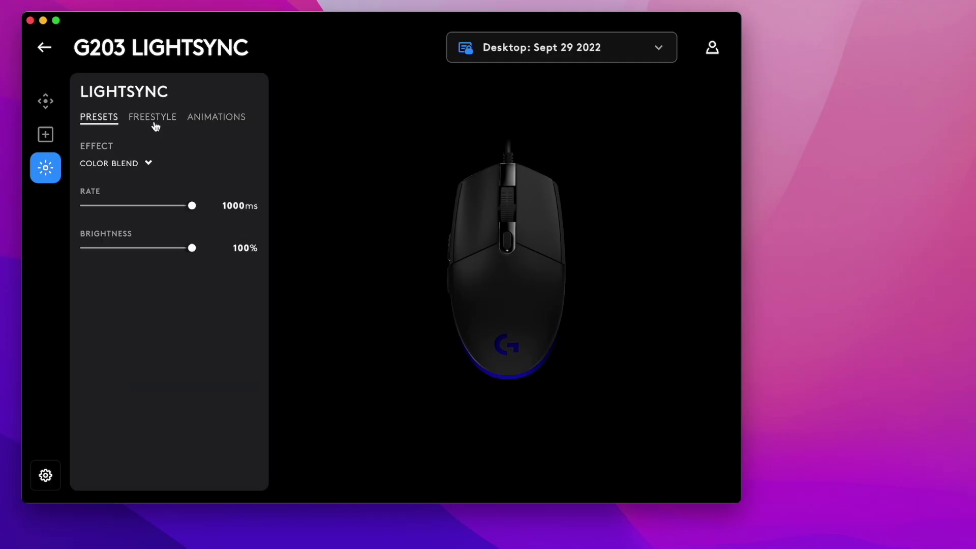
left_click(152, 120)
left_click(207, 120)
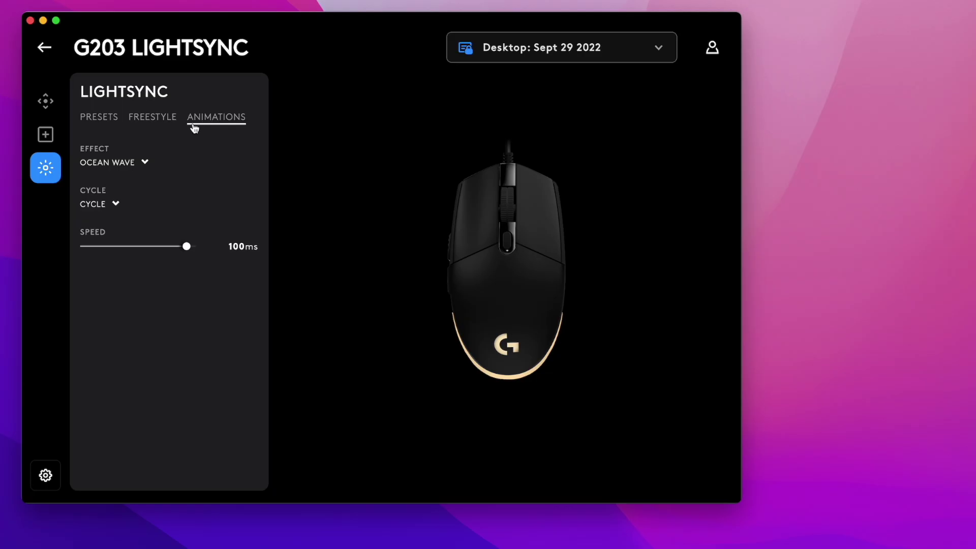
left_click(156, 120)
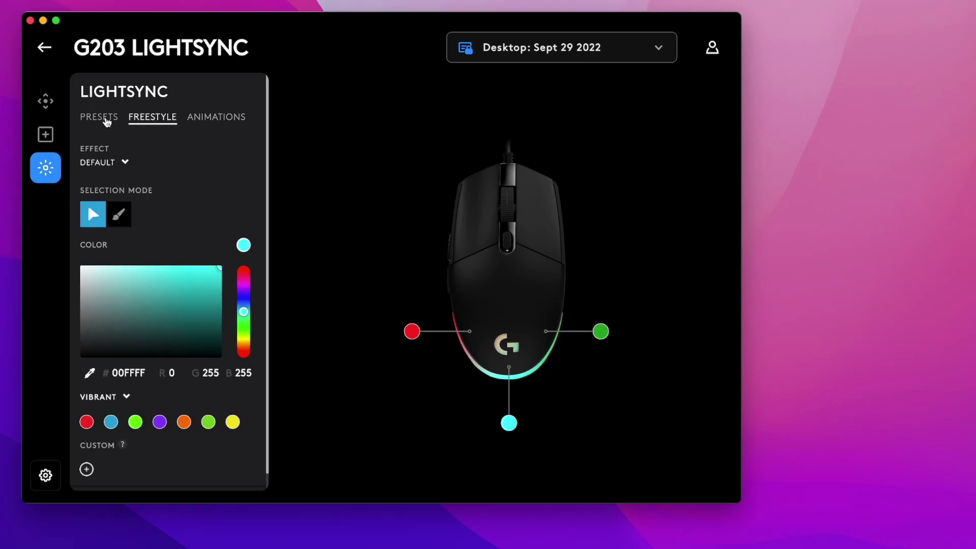
left_click(106, 122)
left_click(169, 122)
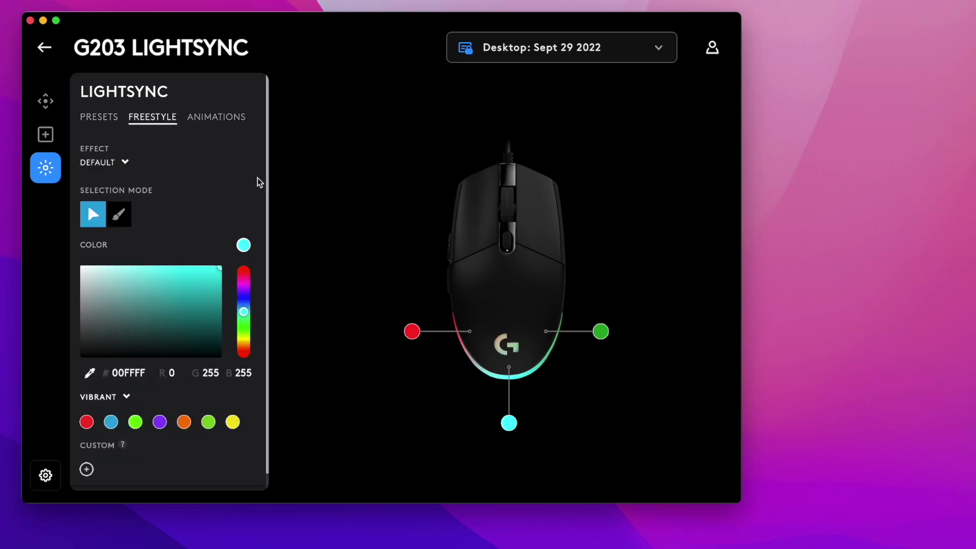